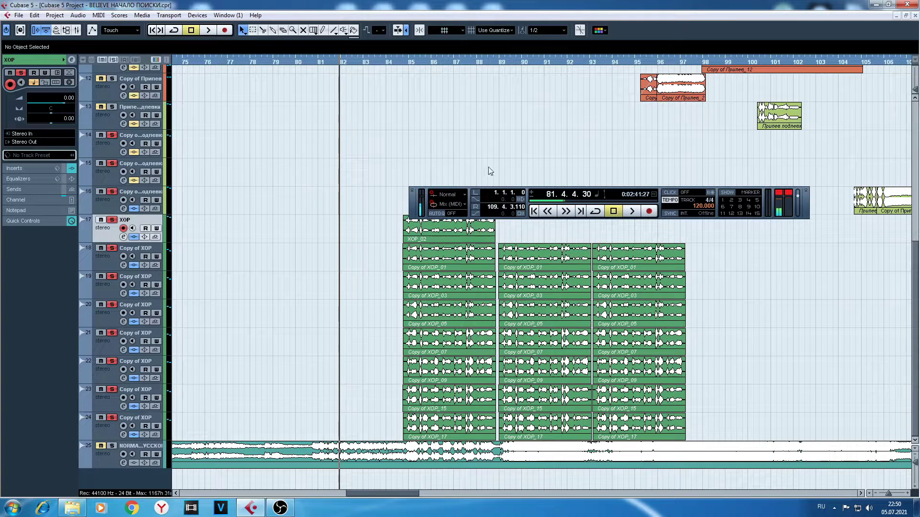
Move the transport panel off the choir clips and place the playhead just before bar 85, where they start
left_click_drag(487, 188, 412, 151)
left_click(401, 64)
left_click_drag(913, 289, 915, 154)
scroll(719, 225, "down", 10)
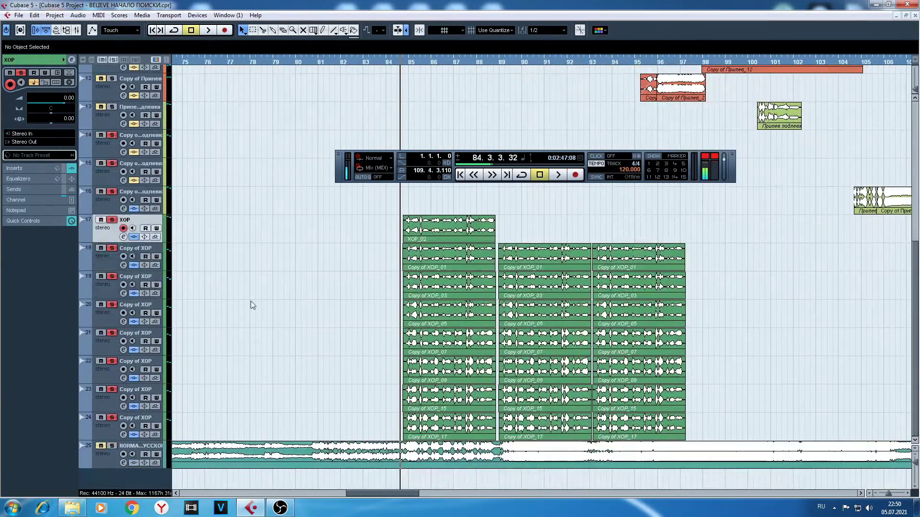
Go through choir tracks 18 to 24 and back to XOP track 17, comparing their volume and pan, and look over the tracks above
left_click(107, 263)
left_click(107, 292)
left_click(107, 317)
left_click(106, 344)
left_click(106, 370)
left_click(105, 397)
left_click(104, 417)
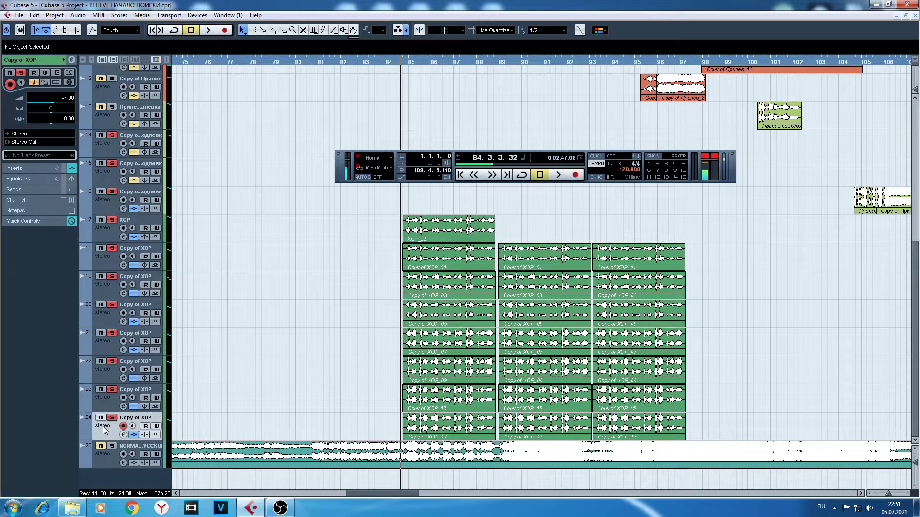
left_click(105, 392)
left_click(105, 365)
left_click(106, 337)
left_click(105, 323)
left_click(110, 283)
left_click(113, 261)
left_click(109, 236)
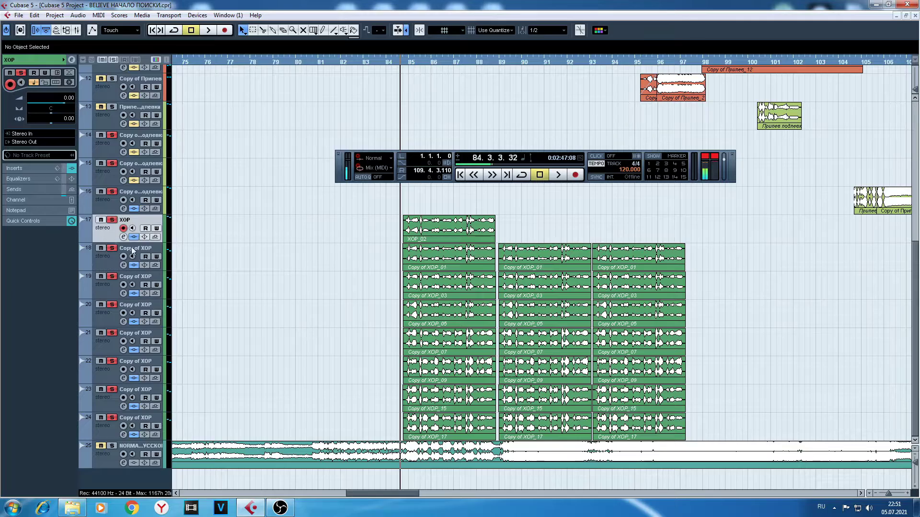
scroll(912, 369, "down", 10)
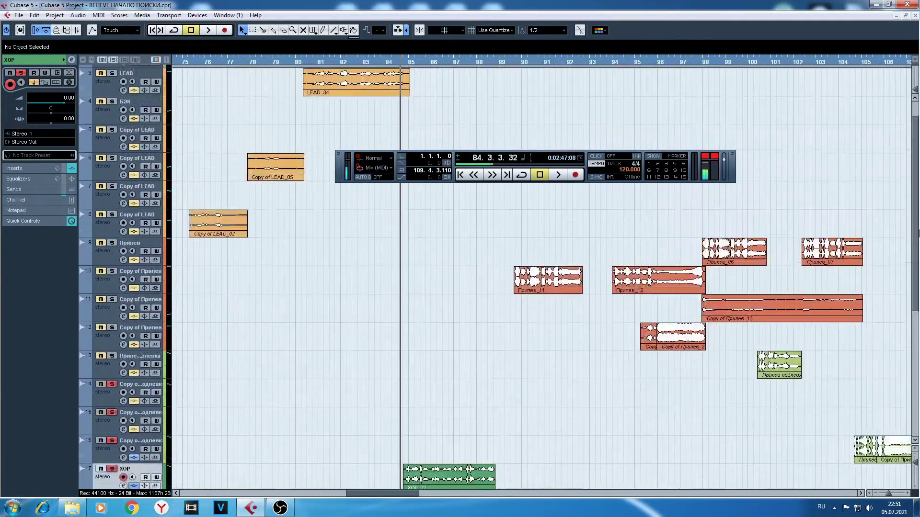
scroll(914, 376, "up", 10)
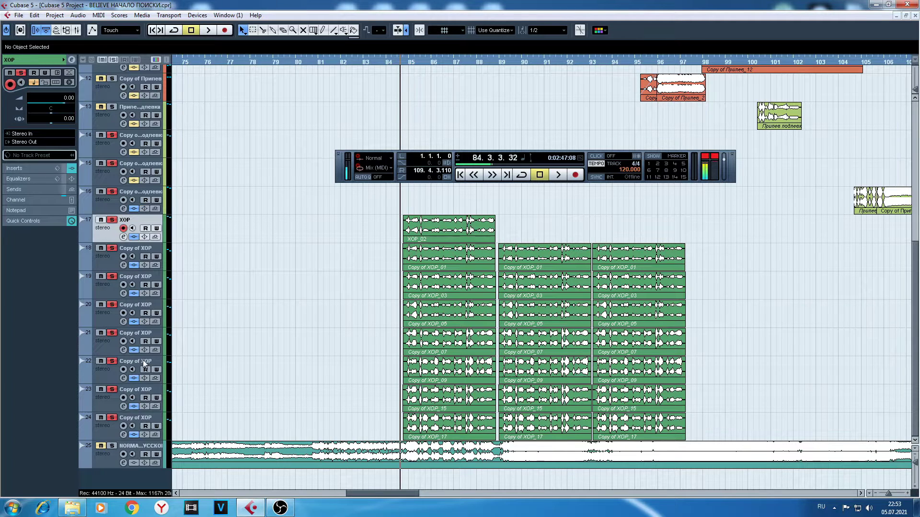
Open the channel settings of XOP track 17 and examine the FabFilter Pro-Q 2 curve in insert 1
left_click(134, 254)
left_click(102, 229)
left_click(108, 268)
left_click(108, 241)
left_click(123, 236)
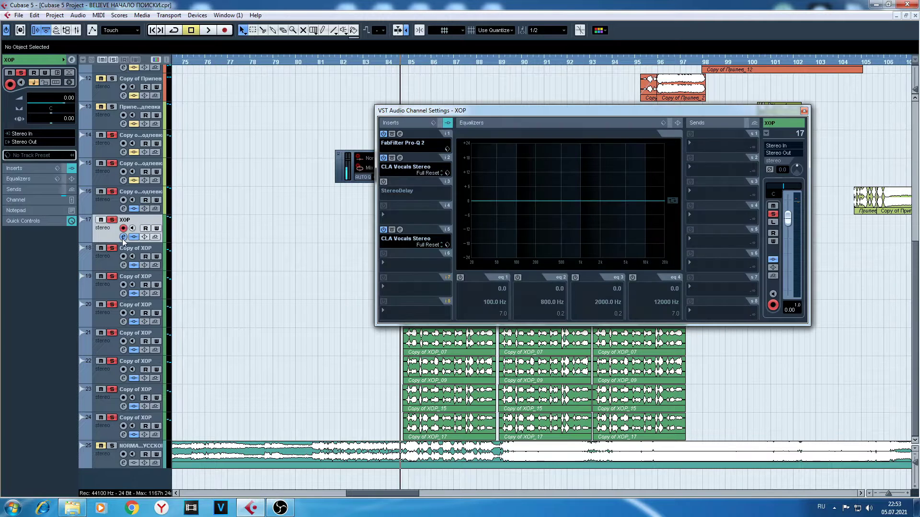
left_click_drag(441, 111, 385, 214)
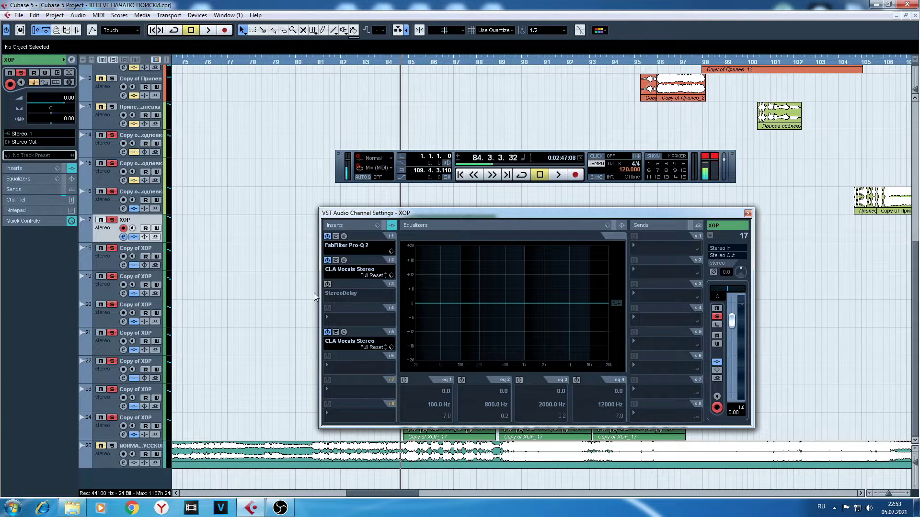
left_click(344, 236)
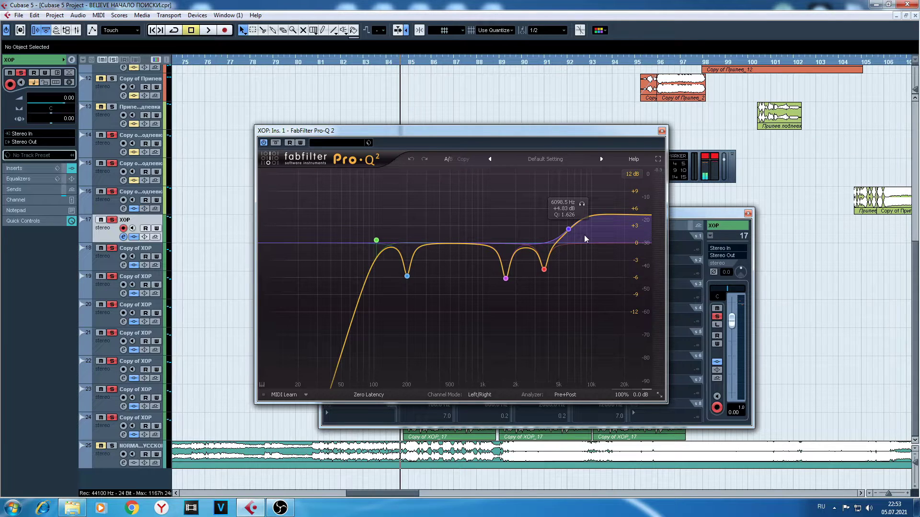
left_click(662, 131)
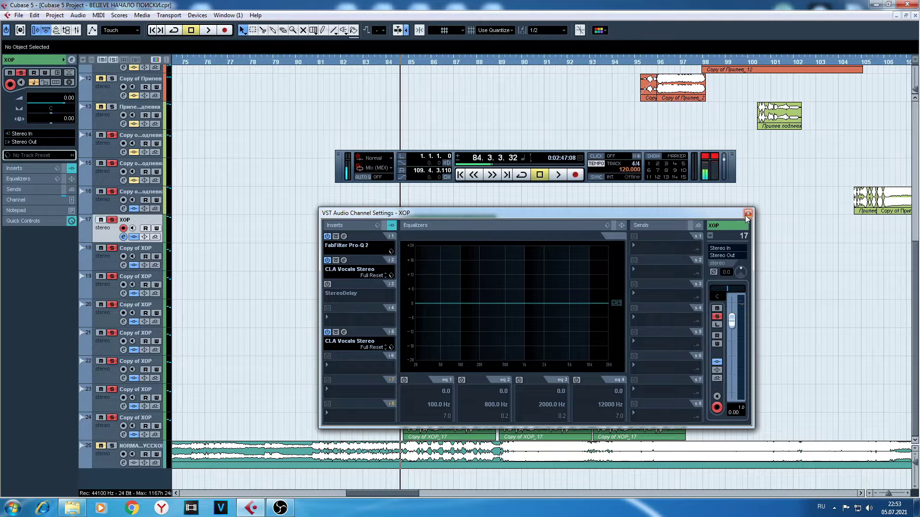
Examine the bass, treble, compression and pitch settings of CLA Vocals Stereo in insert 2 of the XOP track
left_click(344, 261)
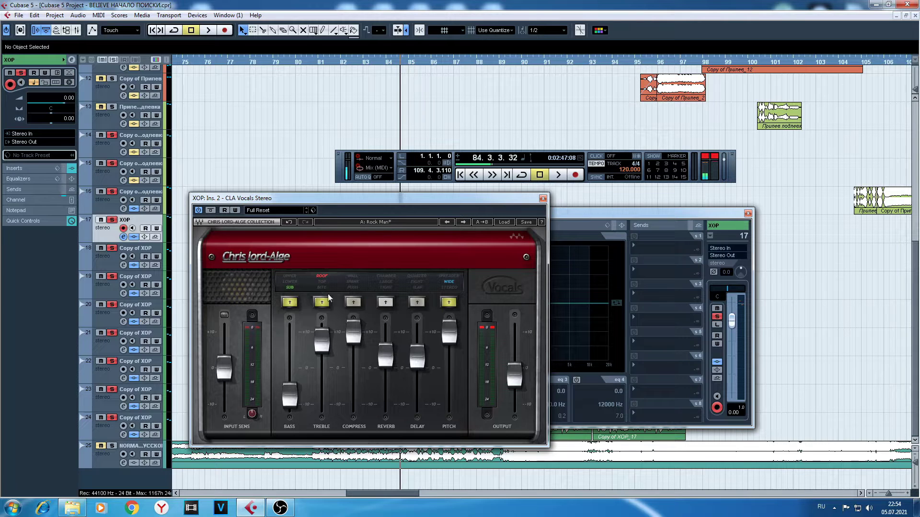
left_click(322, 340)
left_click(543, 198)
left_click(748, 213)
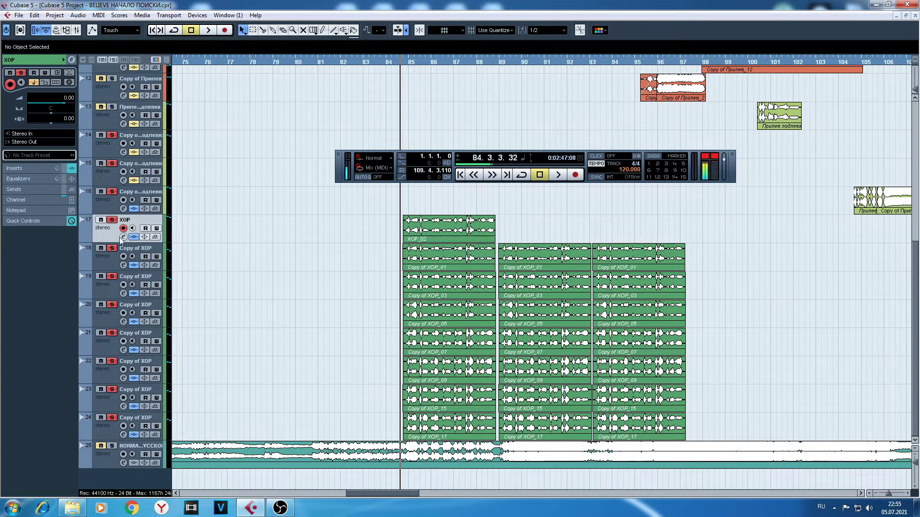
Try the pan control of the choir copy on track 19 and set its pan to 0
left_click(111, 261)
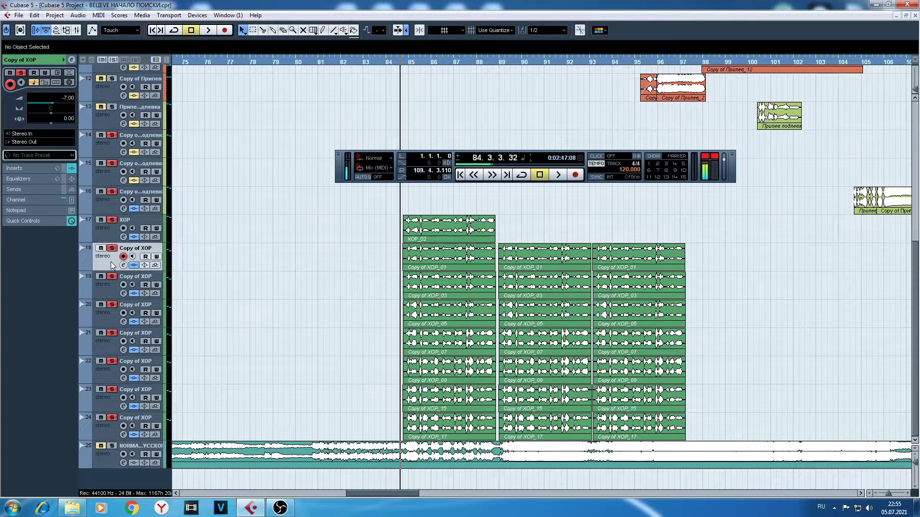
left_click(108, 287)
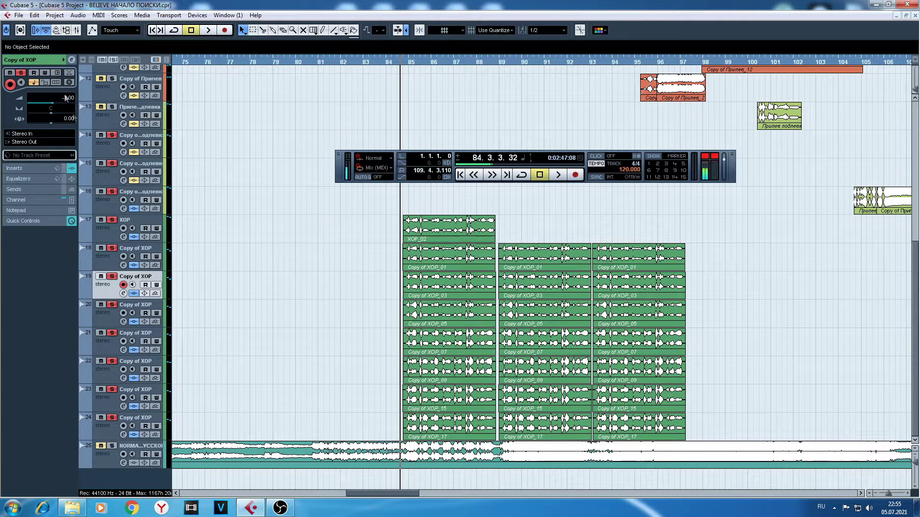
left_click(44, 113)
double_click(54, 112)
type("0")
key("Return")
Compare tracks 18 and 19, adjust the pan of track 19 once more and return it to 0
left_click(109, 261)
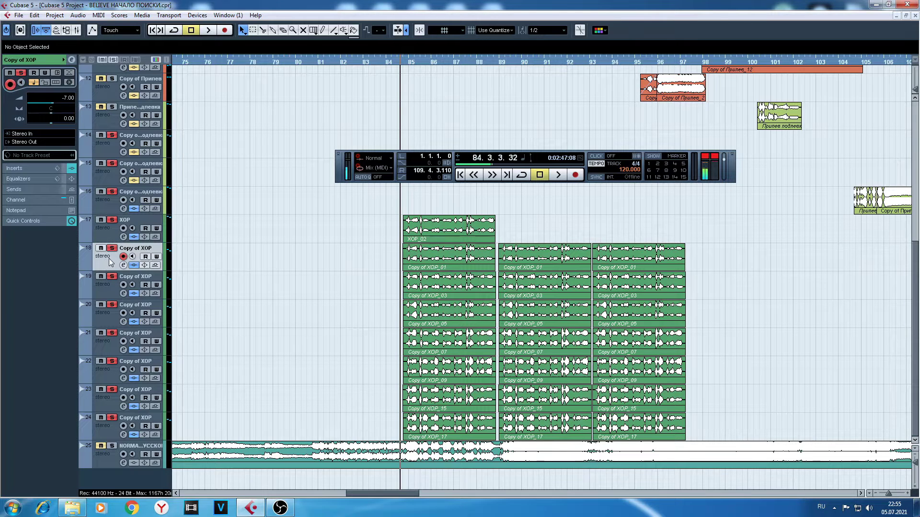
left_click(107, 289)
left_click(110, 263)
left_click(107, 289)
left_click_drag(54, 113, 57, 122)
double_click(53, 110)
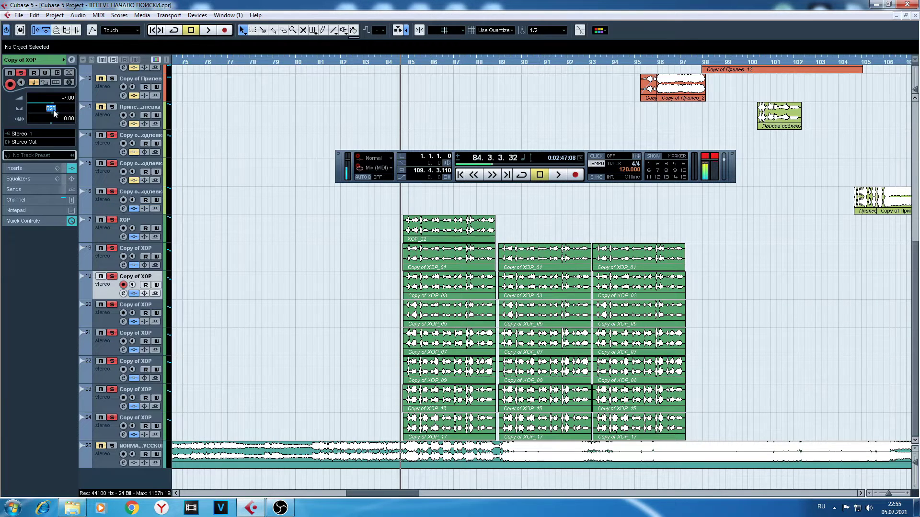
type("0")
key("Return")
Reopen CLA Vocals Stereo in insert 2 of XOP track 17 and examine its pitch setting
left_click(107, 259)
left_click(110, 291)
left_click(122, 267)
left_click(123, 236)
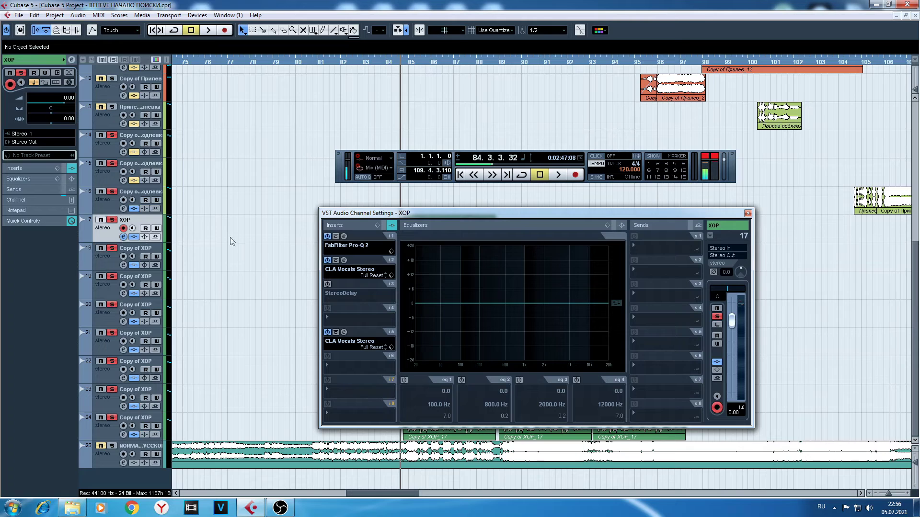
left_click(344, 260)
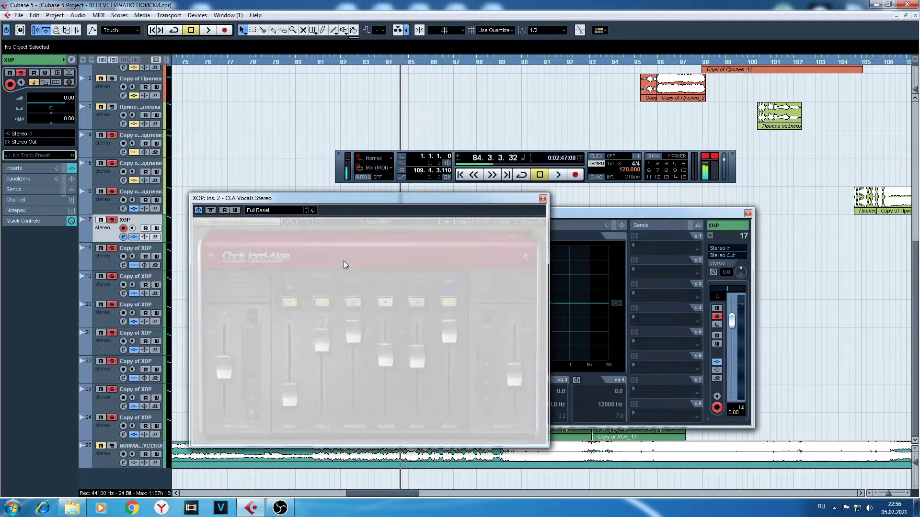
mouse_move(450, 339)
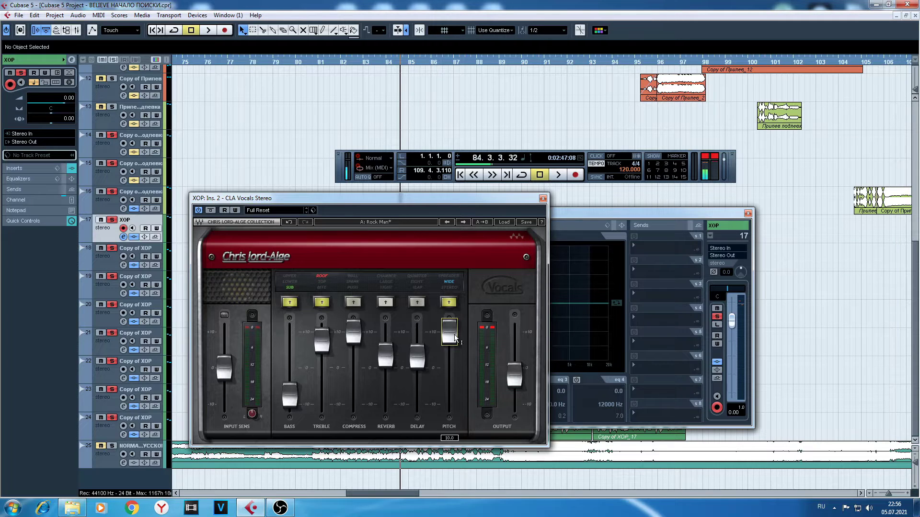
left_click(543, 198)
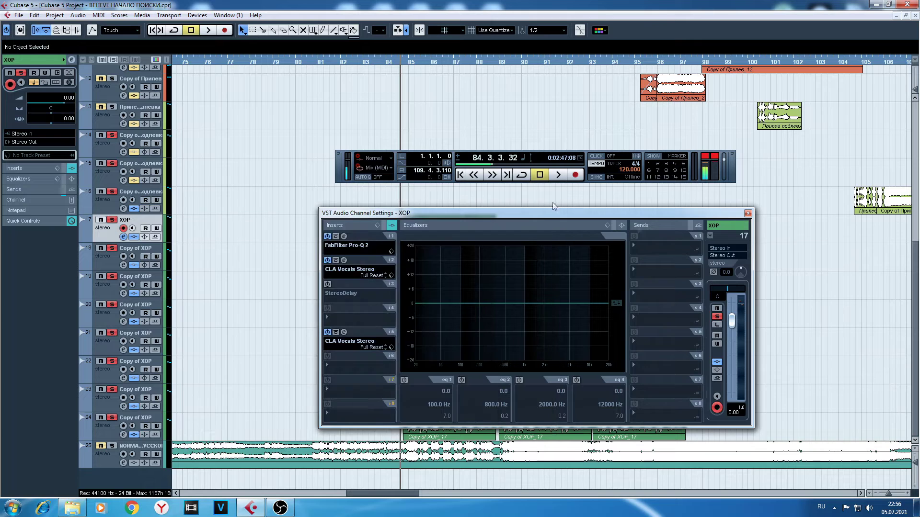
left_click(748, 213)
Examine the insert chain and level of the choir copy on track 18, and check tracks 19 to 22 against XOP track 17
left_click(87, 260)
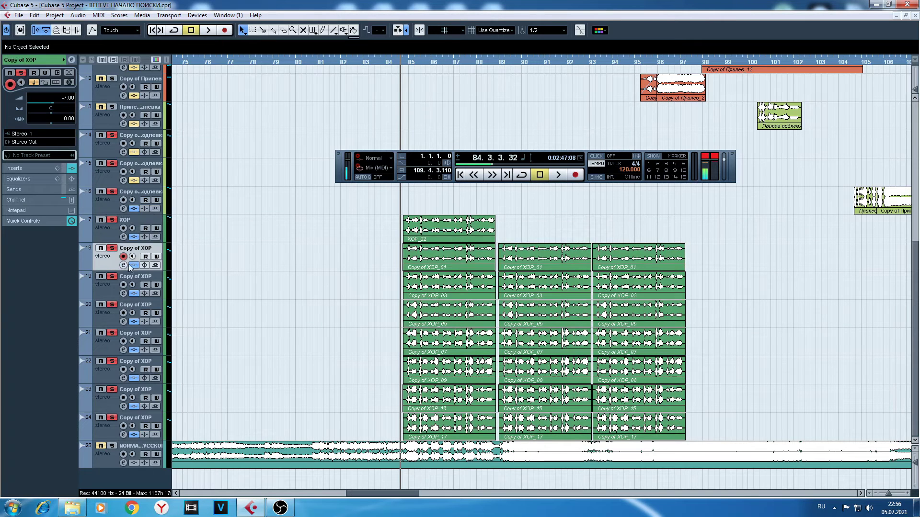
left_click(124, 265)
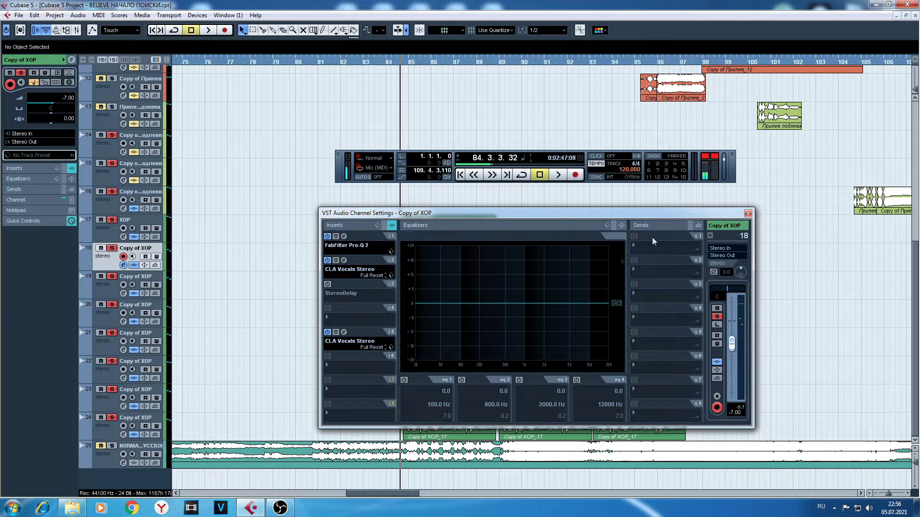
left_click(748, 214)
left_click(108, 291)
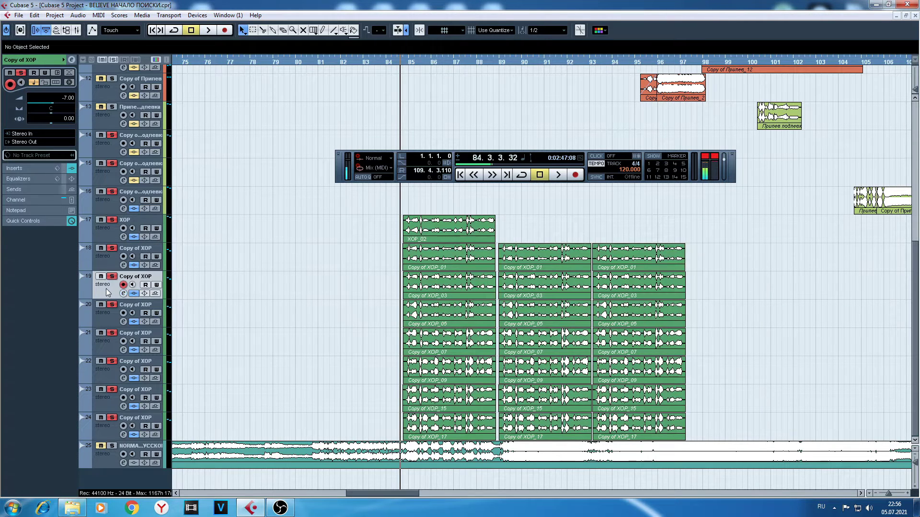
left_click(103, 322)
left_click(105, 348)
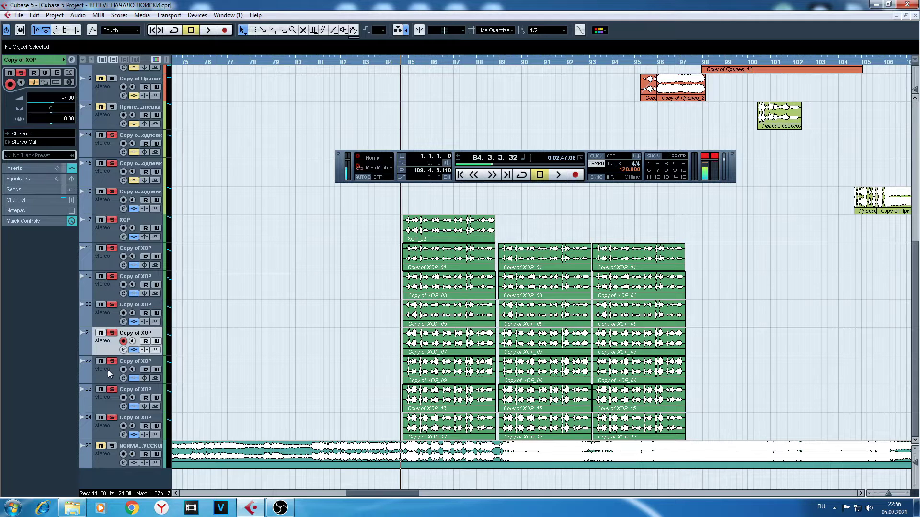
left_click(108, 370)
left_click(105, 232)
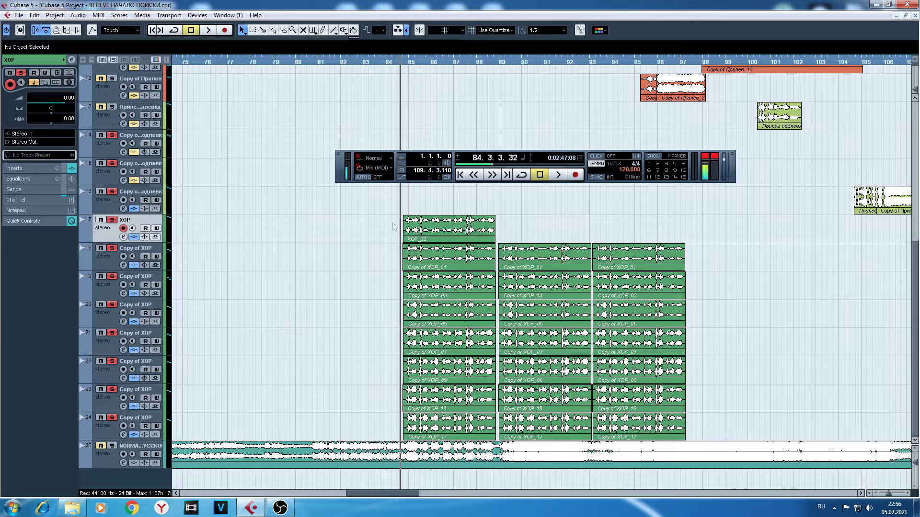
Examine the second CLA Vocals Stereo, in insert 5 of XOP track 17, for its compression and reverb settings
left_click(123, 237)
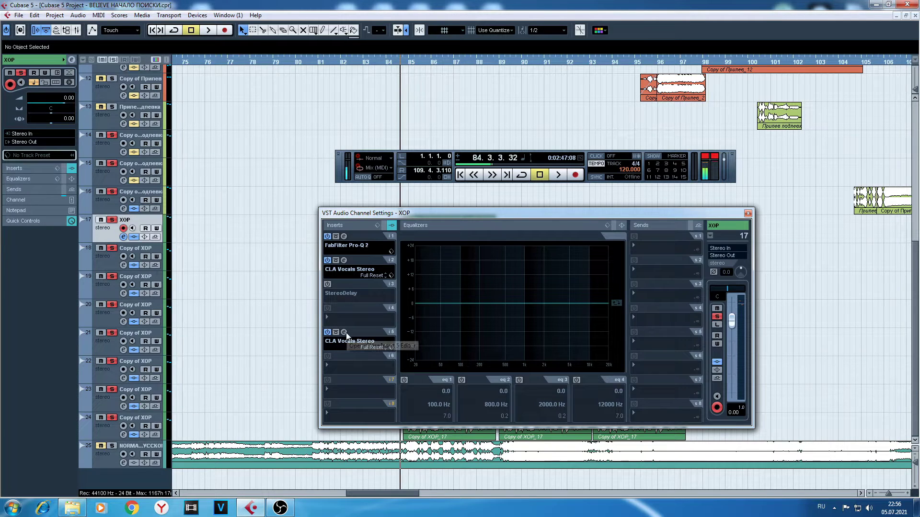
left_click(343, 332)
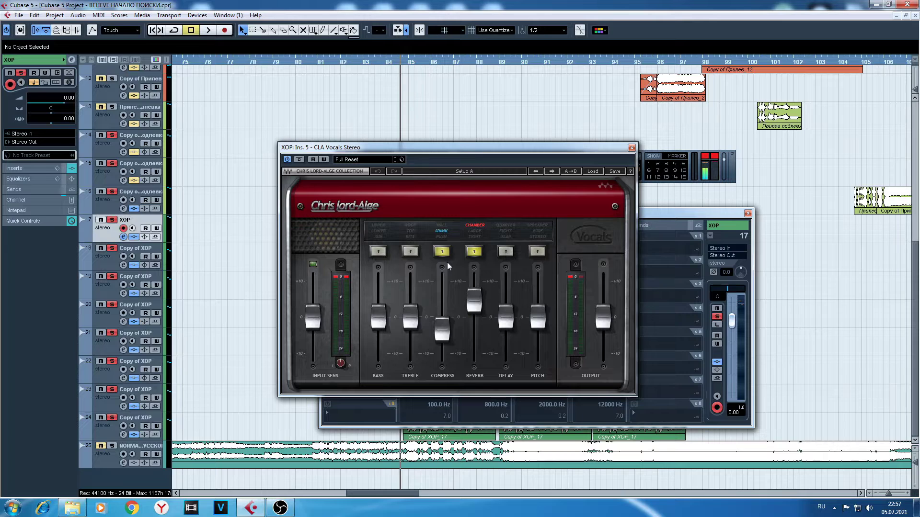
mouse_move(473, 308)
left_click(632, 148)
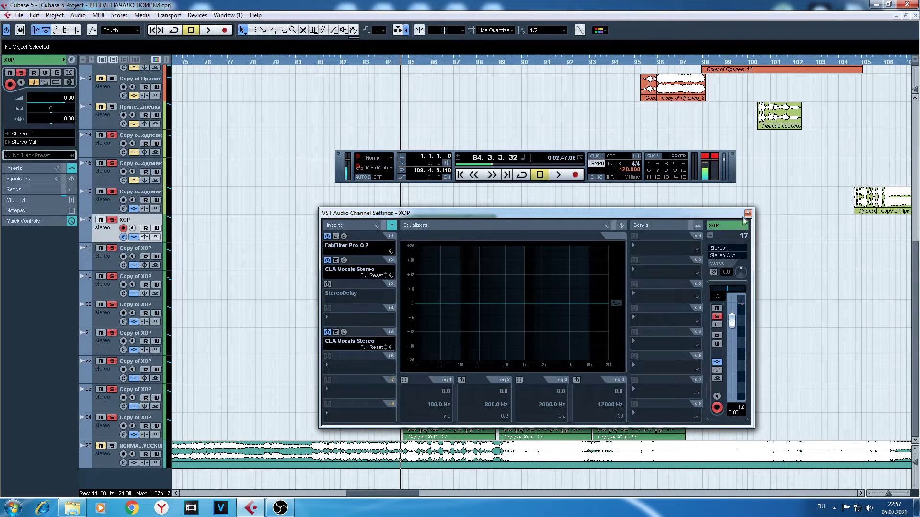
left_click(748, 213)
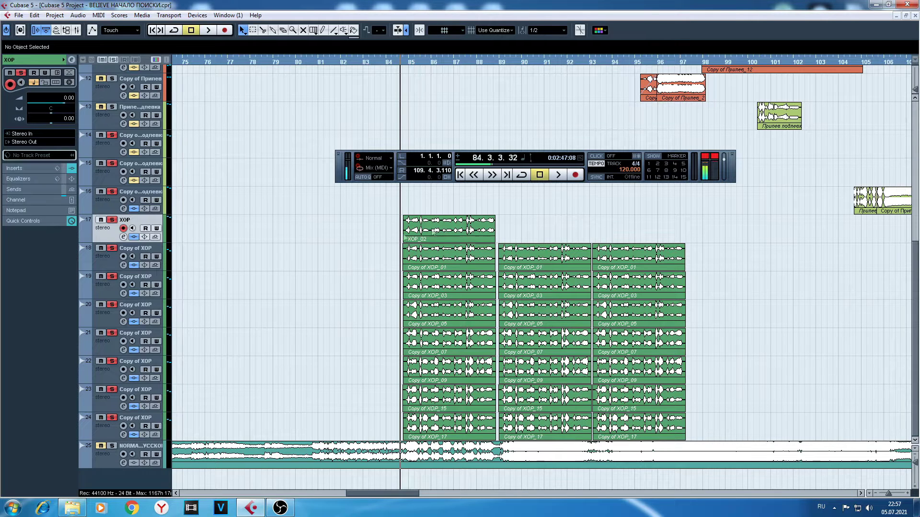
left_click(123, 237)
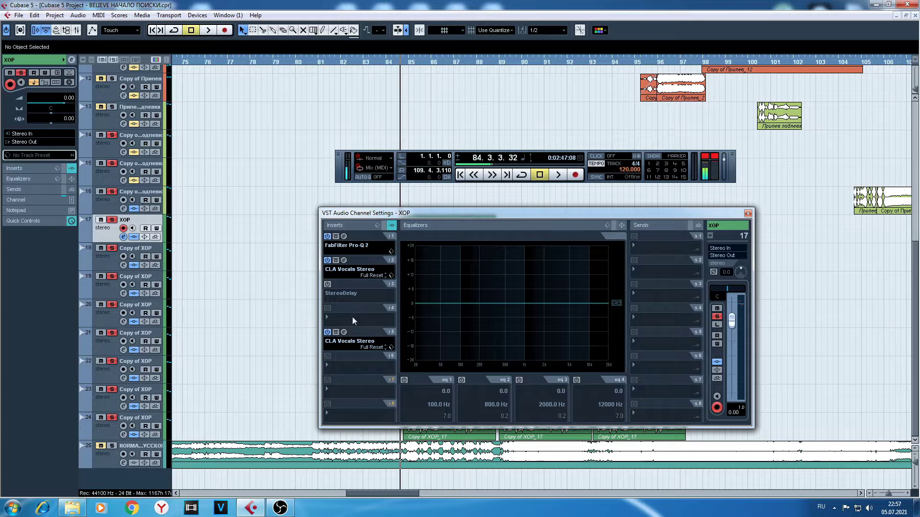
left_click(344, 333)
left_click(631, 147)
left_click(748, 213)
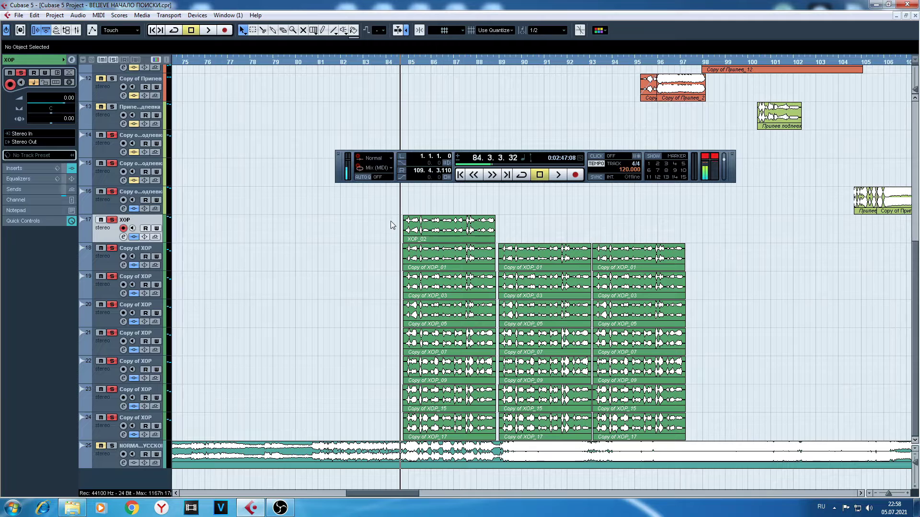
Review the levels of the choir copies from track 24 up to track 18, ending on XOP track 17
left_click(106, 261)
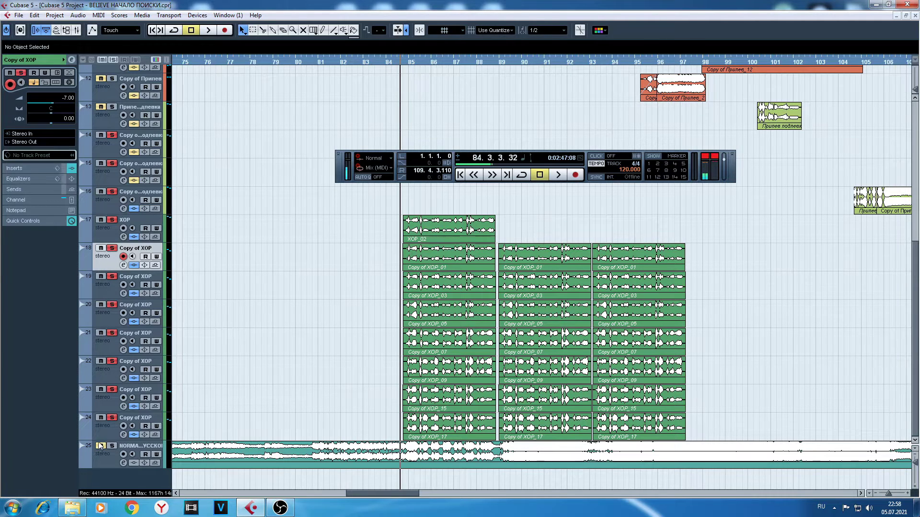
left_click(103, 424)
left_click(105, 403)
left_click(103, 374)
left_click(105, 338)
left_click(107, 314)
left_click(107, 292)
left_click(111, 261)
left_click(111, 228)
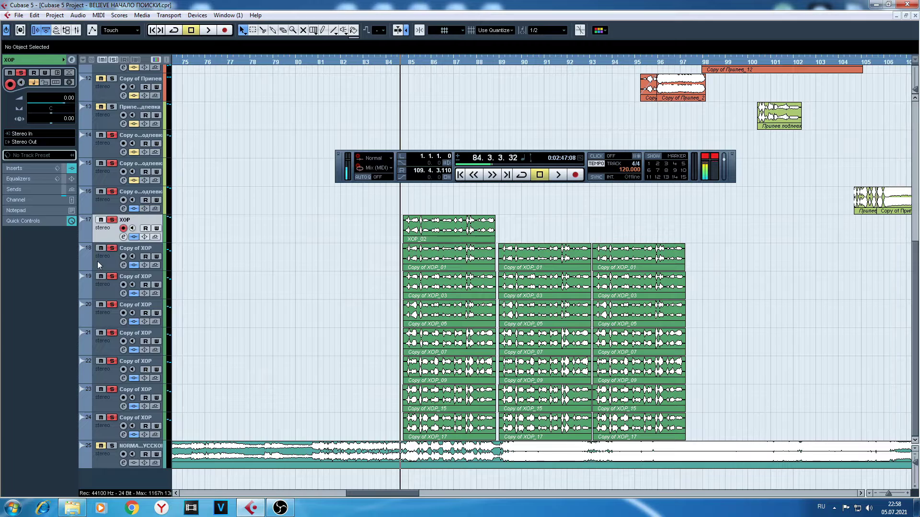
Compare the volume of XOP track 17 with that of its copy on track 18
left_click(99, 263)
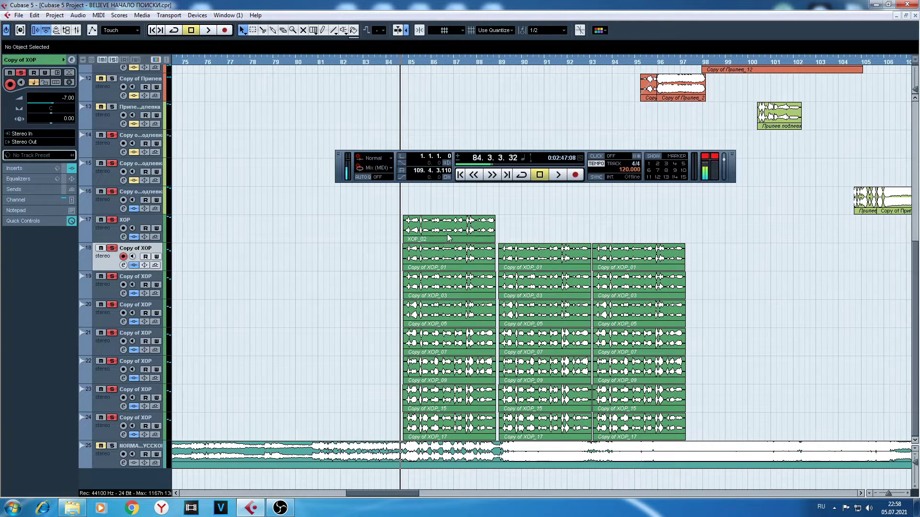
left_click(110, 236)
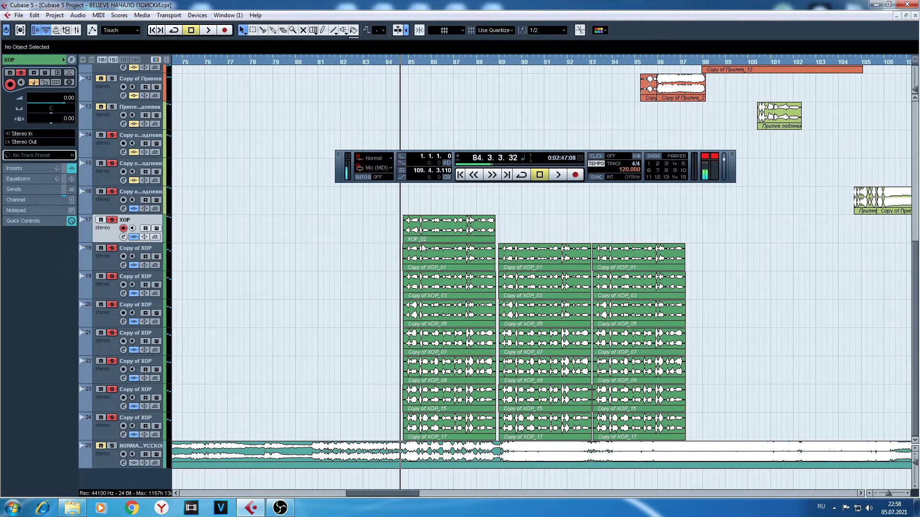
left_click(110, 267)
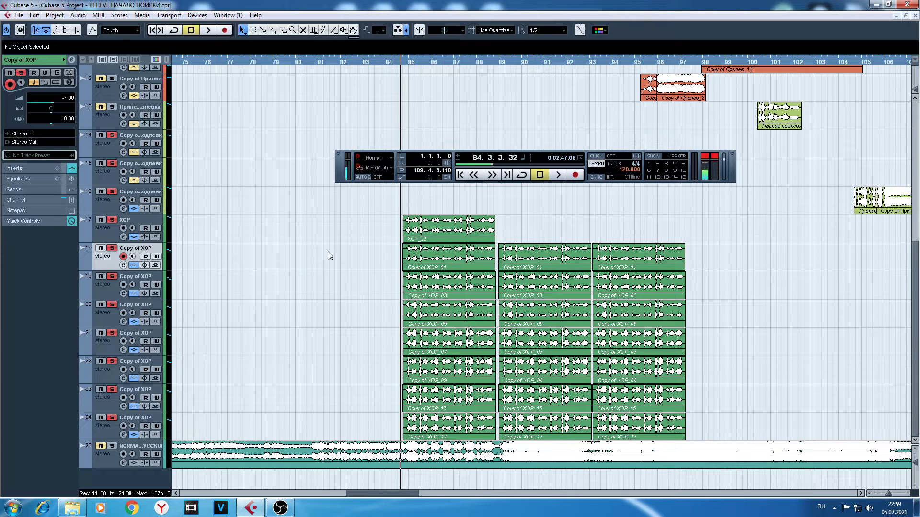
Examine how the vocal phrases line up in time across the choir clips on tracks 17 to 24, around bars 84 to 86
left_click(106, 229)
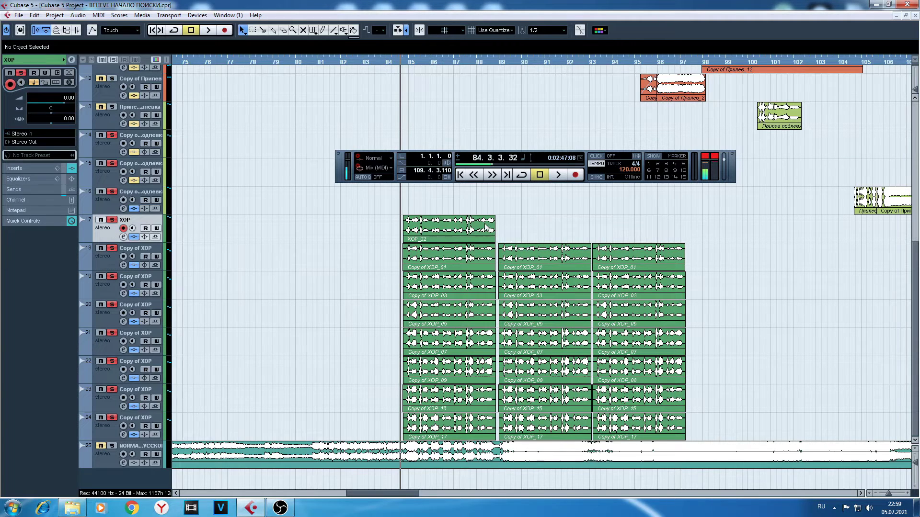
left_click(323, 256)
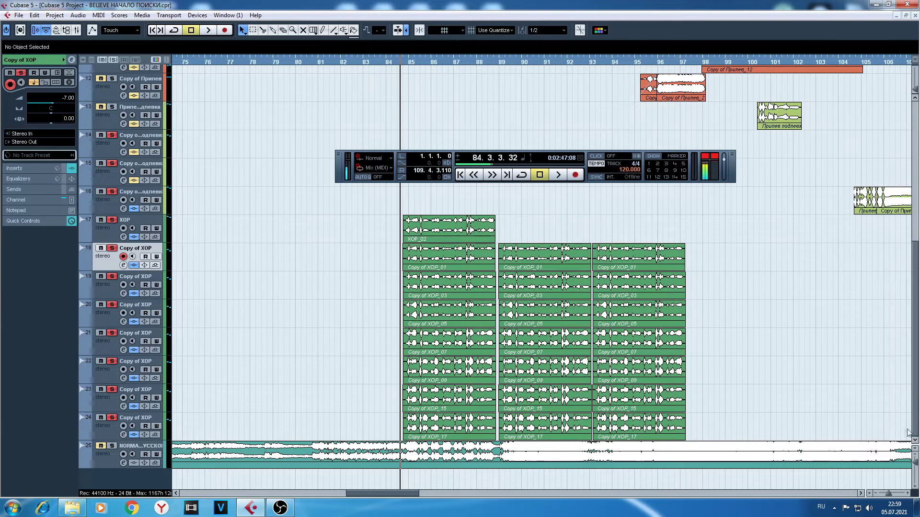
left_click_drag(894, 496, 900, 496)
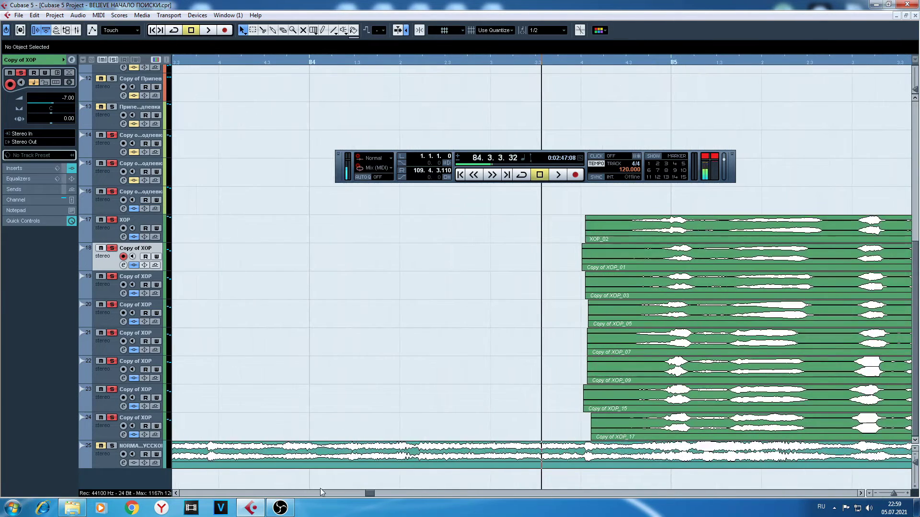
mouse_move(367, 499)
left_mouse_down()
mouse_move(379, 499)
mouse_move(369, 499)
left_mouse_up()
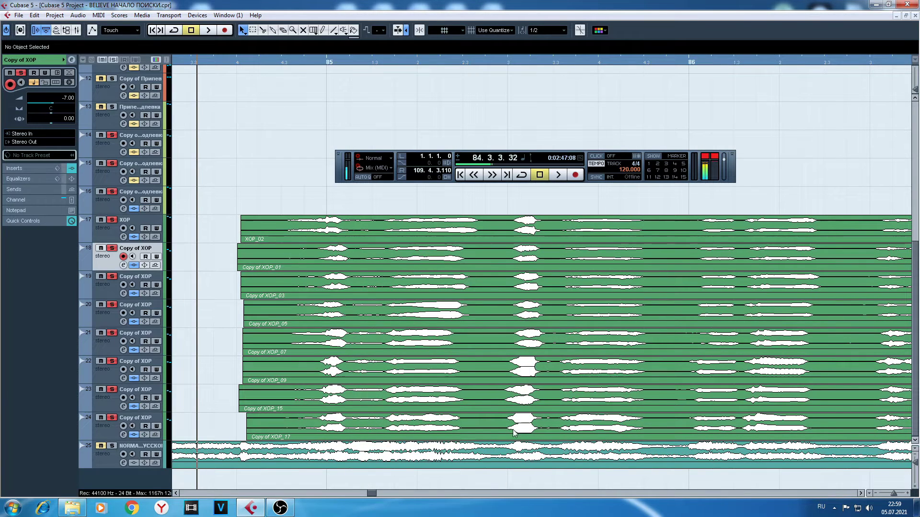
left_click(513, 61)
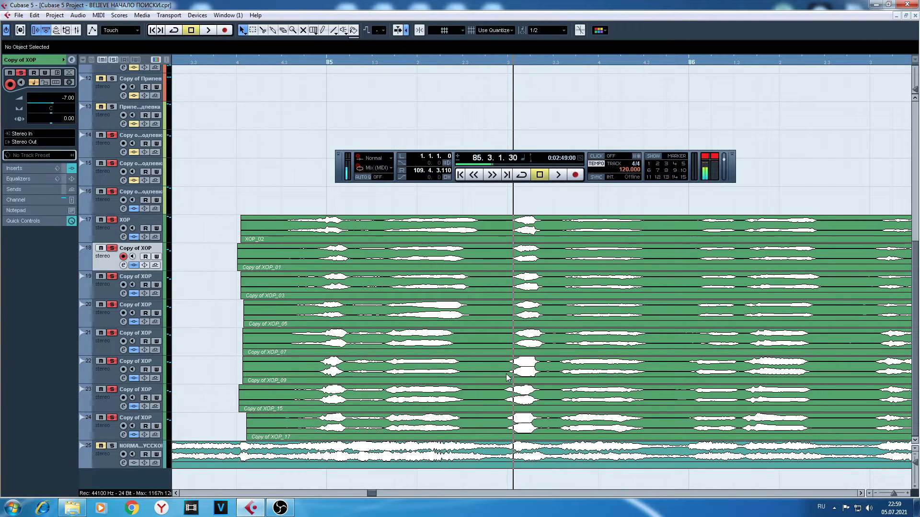
left_click(249, 61)
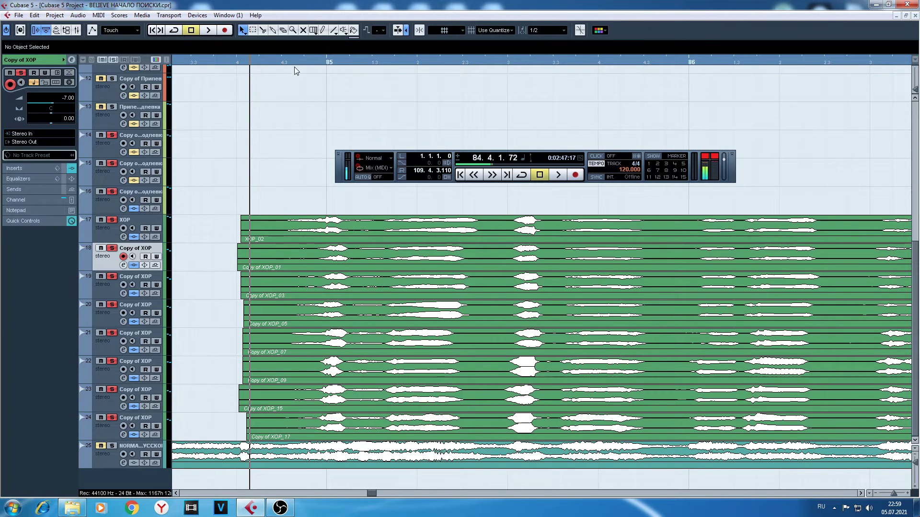
left_click(282, 62)
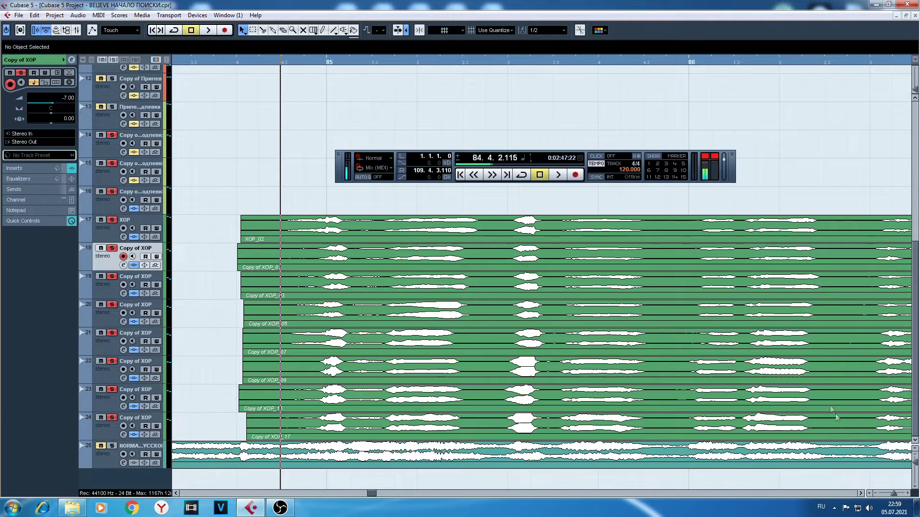
left_click_drag(894, 496, 894, 496)
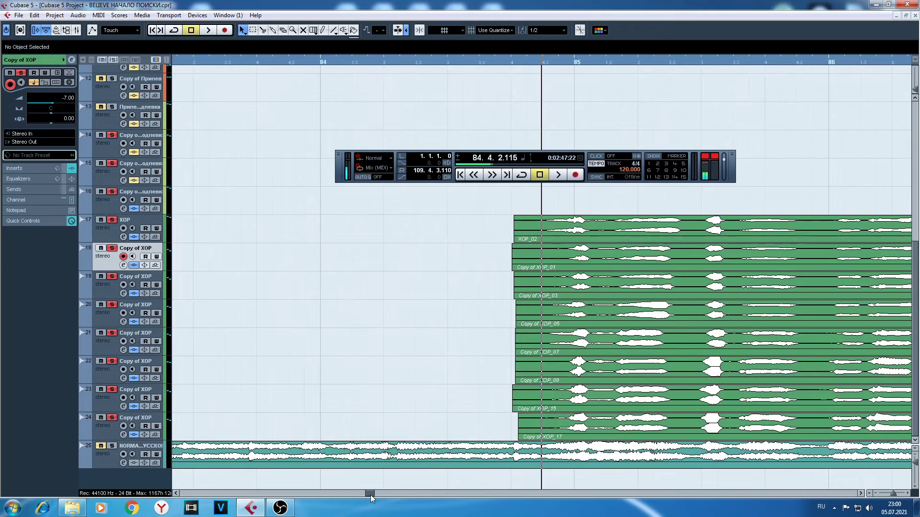
left_click_drag(371, 498, 373, 498)
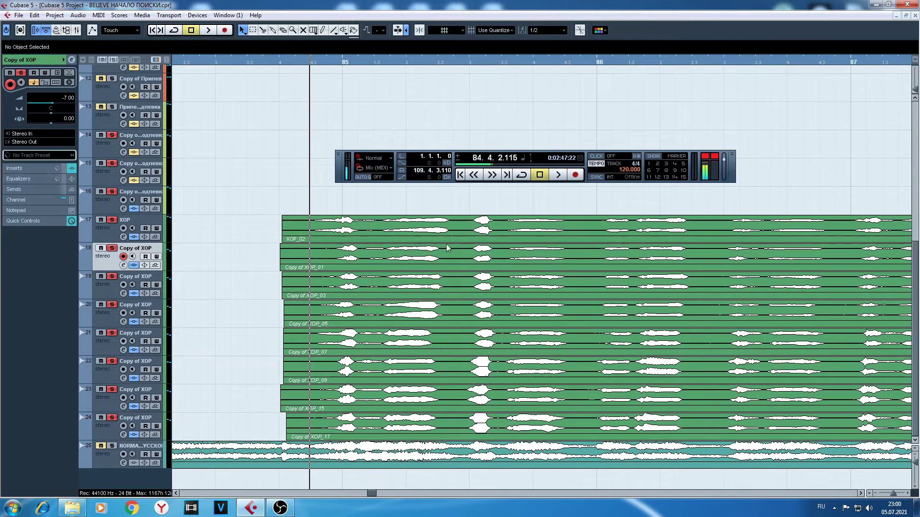
left_click(469, 63)
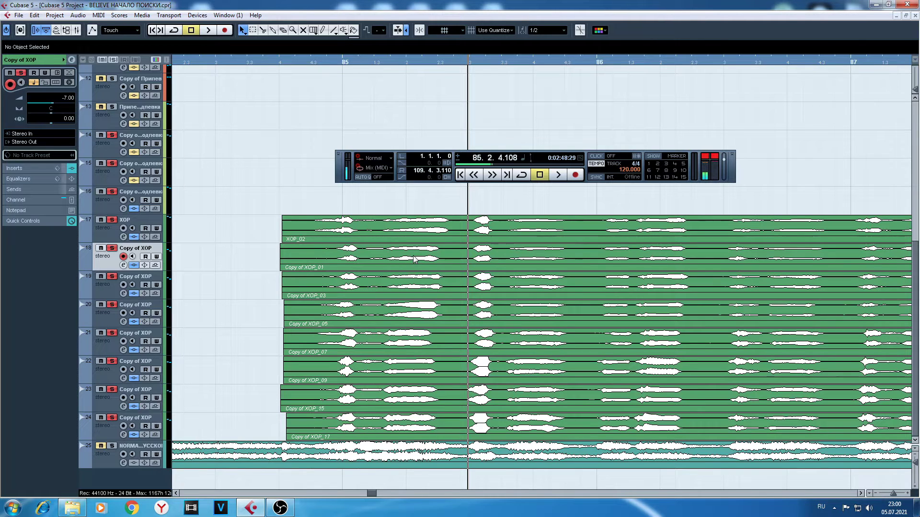
Play the layered choir from just before bar 85 through the end of its first section, stopping before bar 89
left_click(274, 62)
left_click_drag(894, 494, 890, 494)
left_click_drag(378, 495, 392, 494)
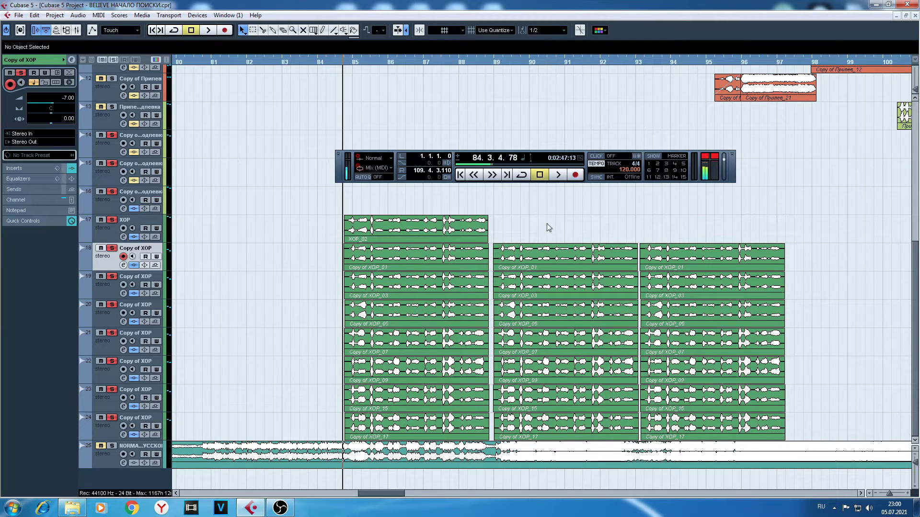
left_click(557, 175)
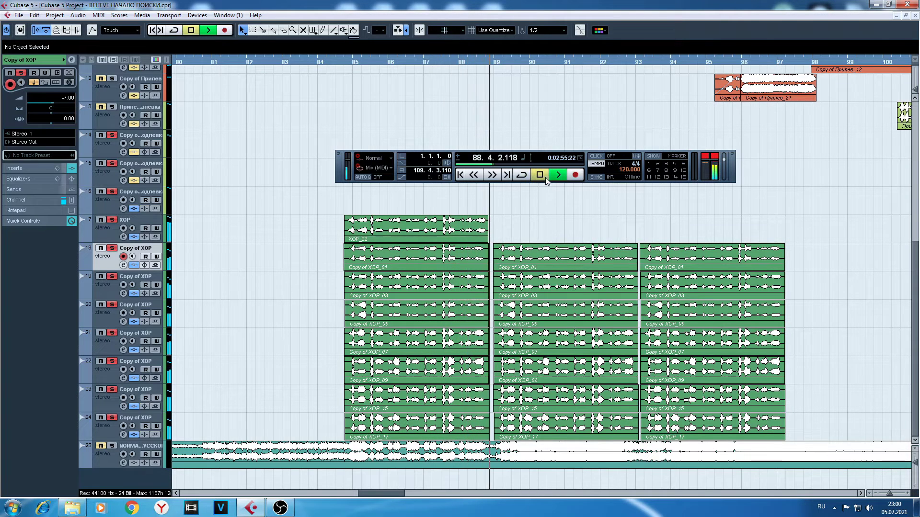
left_click(539, 175)
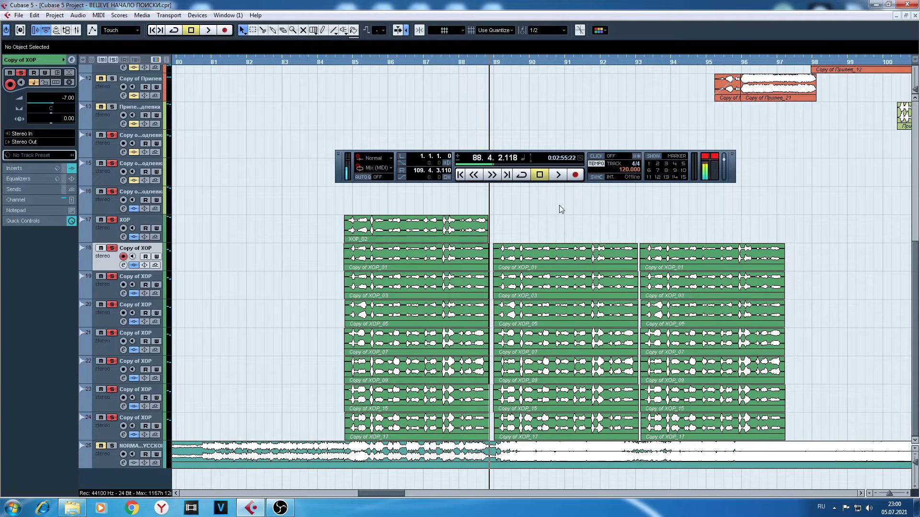
Compare XOP track 17 with the Copy of Припев on track 10, and look over the lead and chorus tracks above the choir
left_click(91, 238)
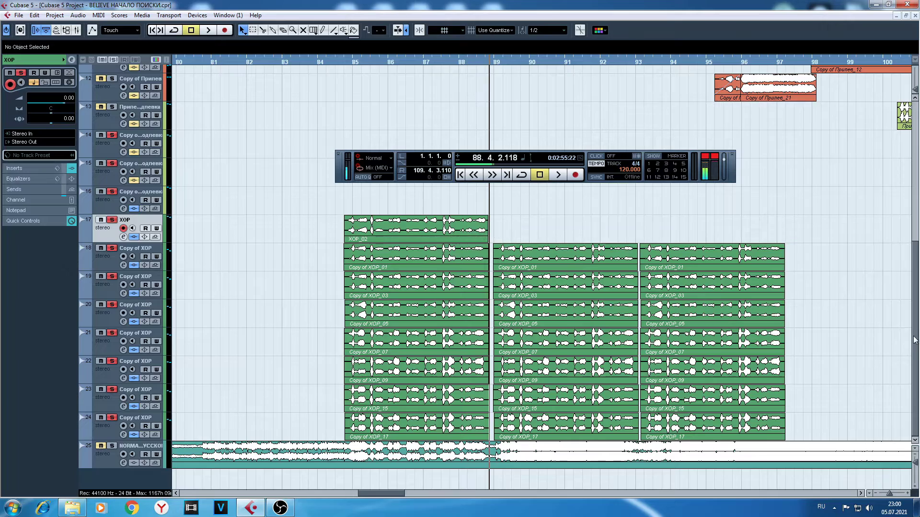
scroll(525, 234, "up", 7)
left_click(114, 246)
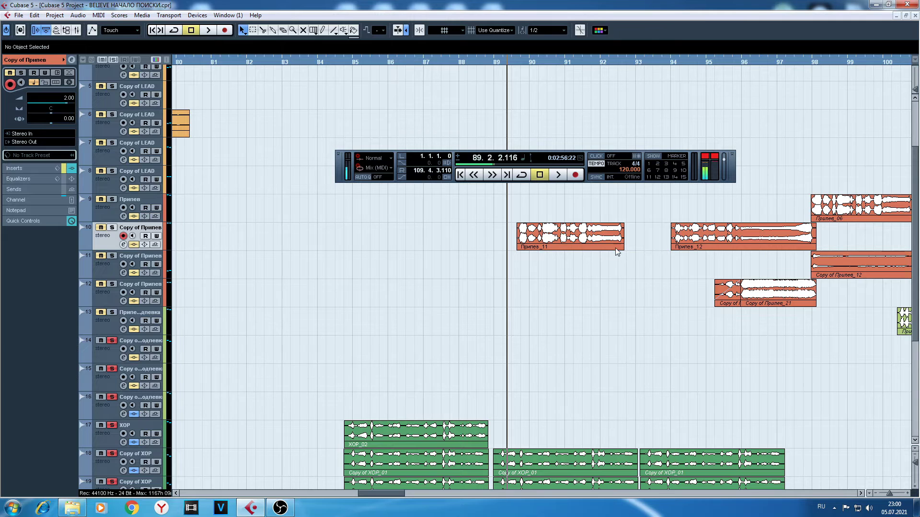
scroll(810, 316, "down", 3)
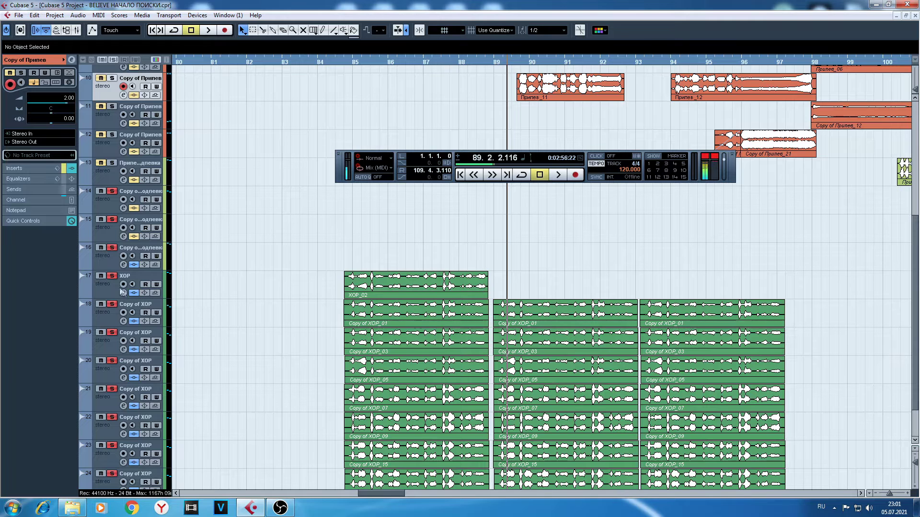
left_click(441, 278)
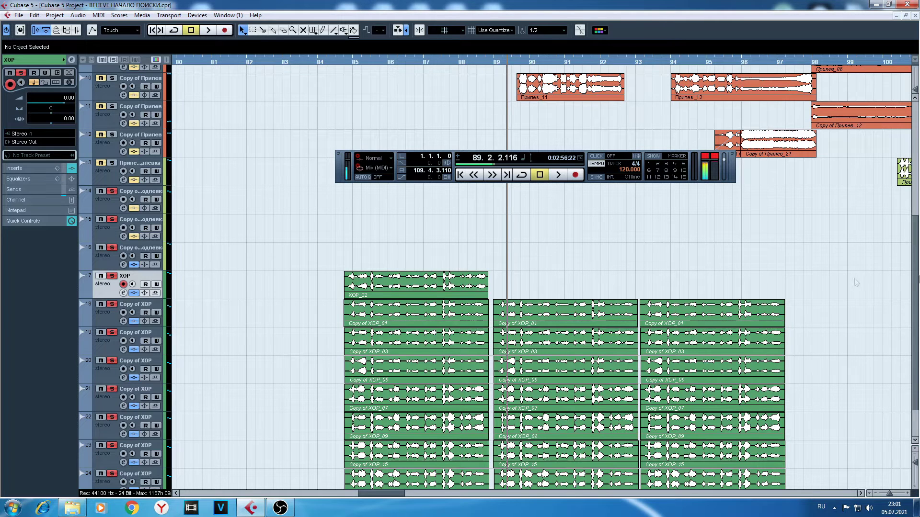
scroll(918, 303, "up", 5)
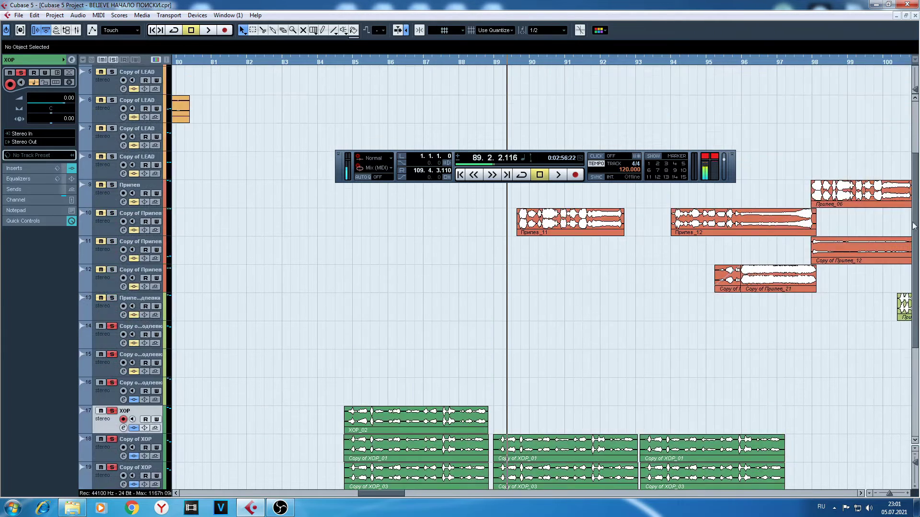
scroll(917, 303, "up", 3)
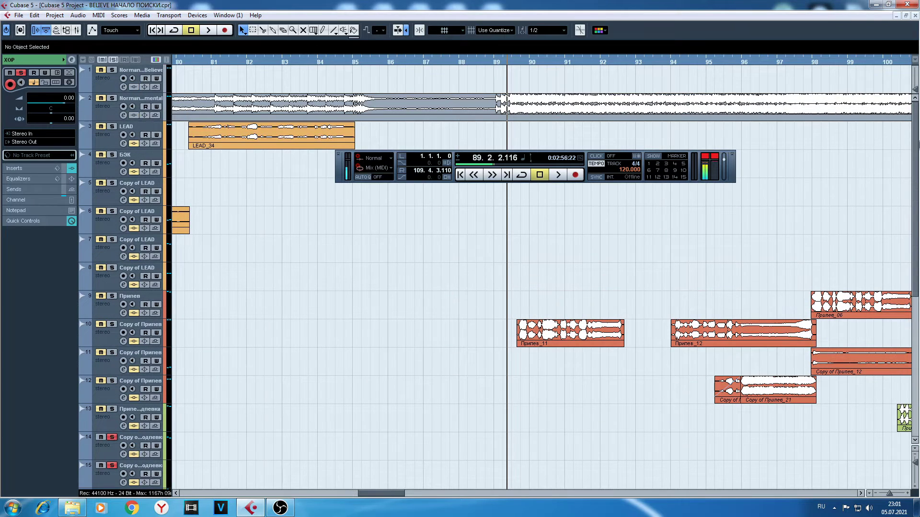
scroll(642, 256, "down", 5)
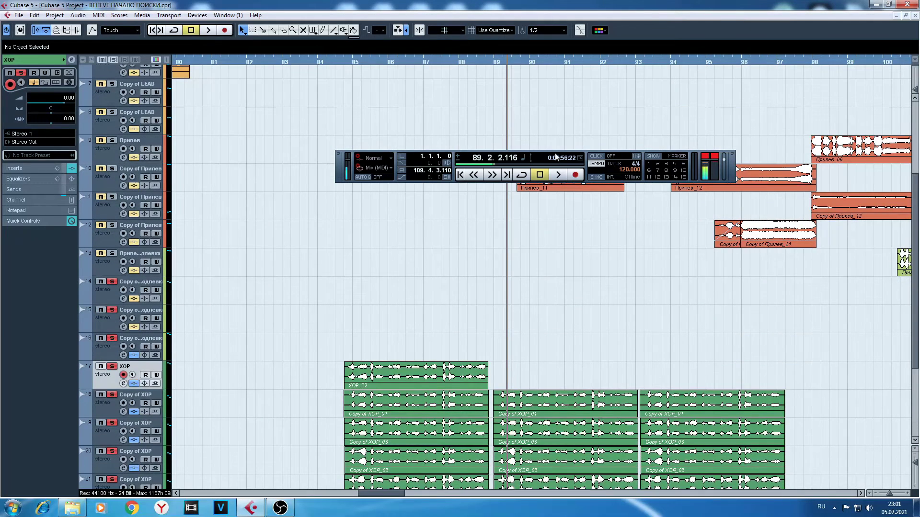
Activate the inserts of the Copy of Припев on track 10 and solo it alongside the choir, with the playhead between bars 89 and 90
left_click_drag(555, 162, 554, 118)
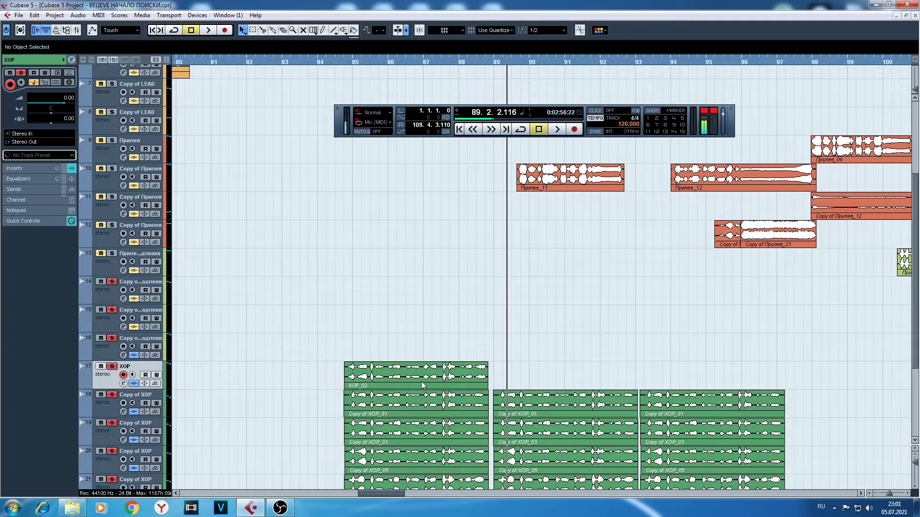
left_click(331, 61)
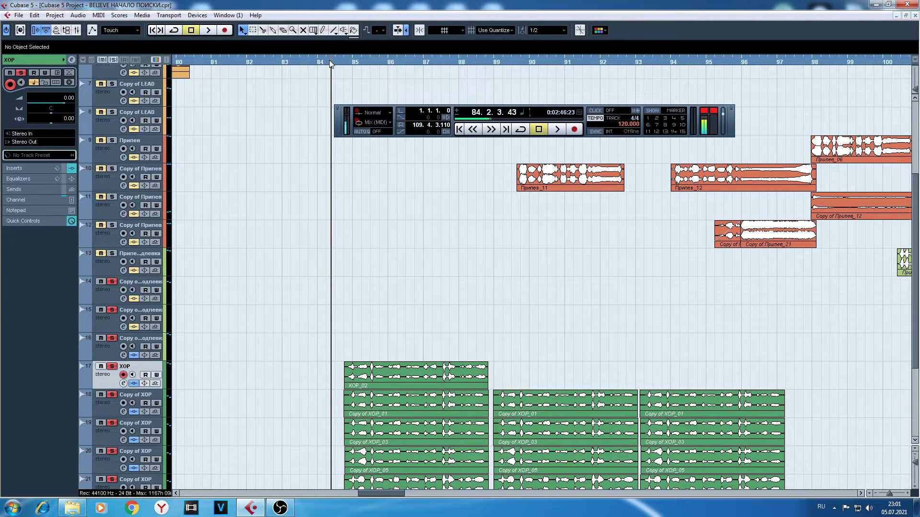
left_click(106, 186)
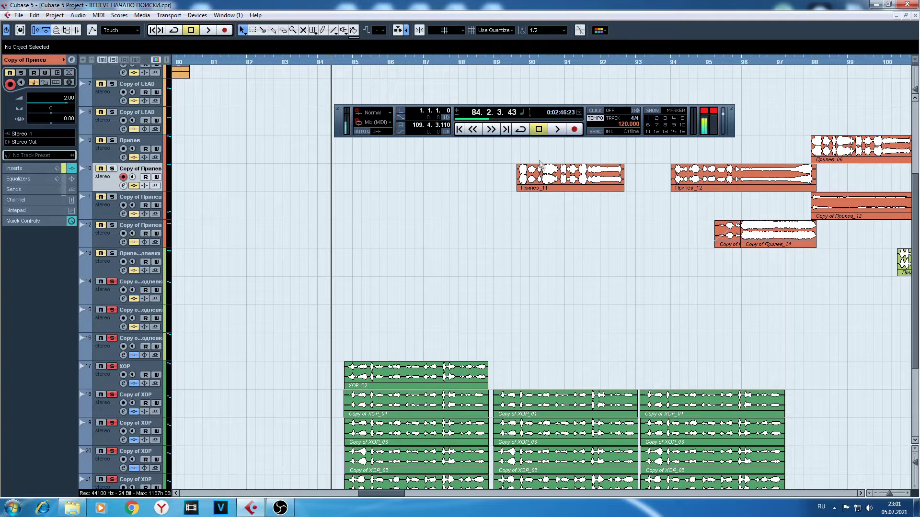
left_click(513, 62)
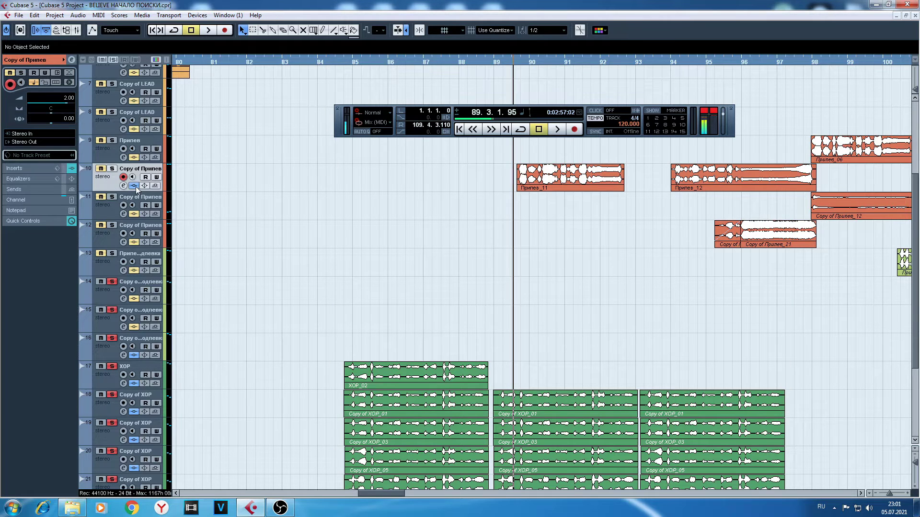
left_click(112, 168)
Turn off the bypass on the FabFilter Pro-Q 2 and both CLA Vocals Stereo inserts of the Copy of Припев on track 10
scroll(916, 263, "down", 1)
scroll(916, 263, "down", 4)
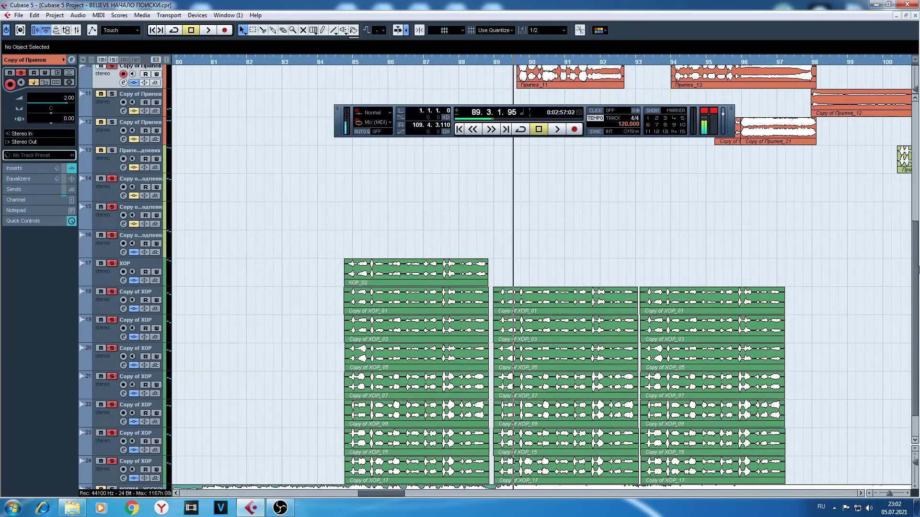
scroll(916, 254, "down", 2)
scroll(916, 254, "up", 7)
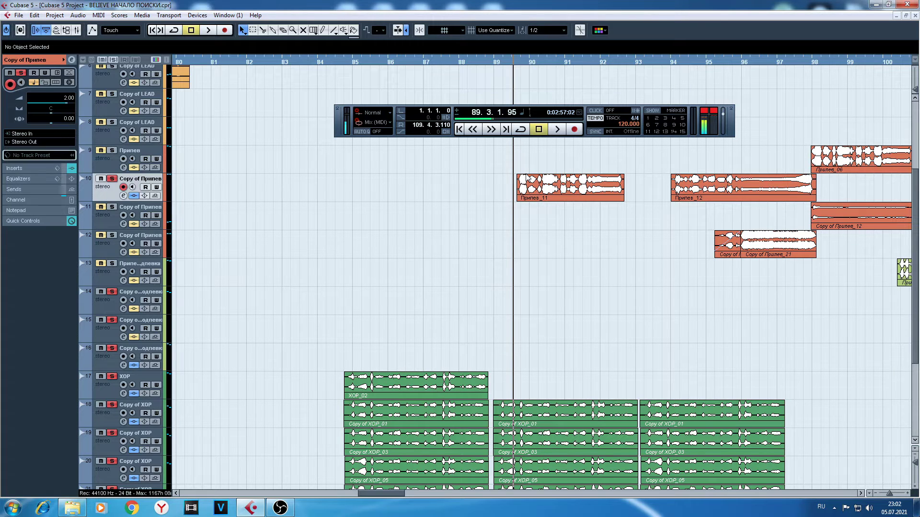
left_click(123, 195)
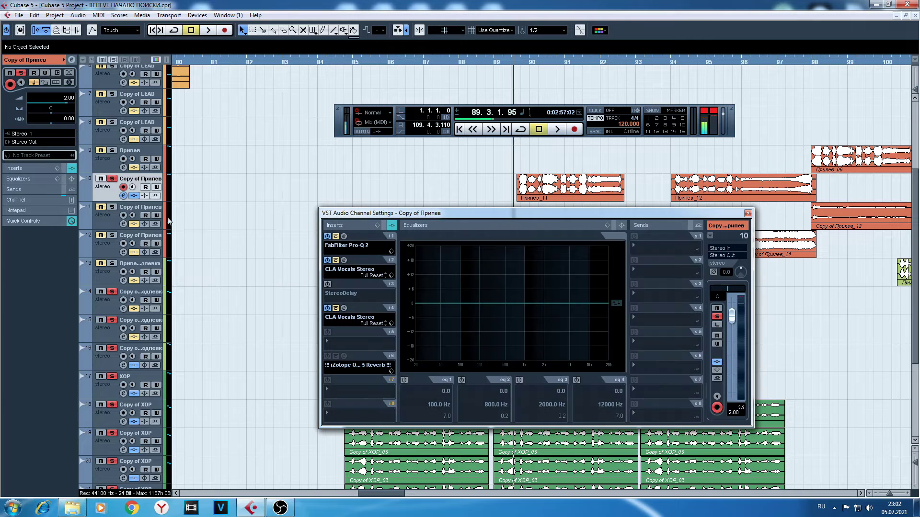
left_click(336, 308)
left_click(336, 260)
Examine track 10's FabFilter Pro-Q 2 curve and the settings of its first CLA Vocals Stereo, in insert 2
left_click(344, 236)
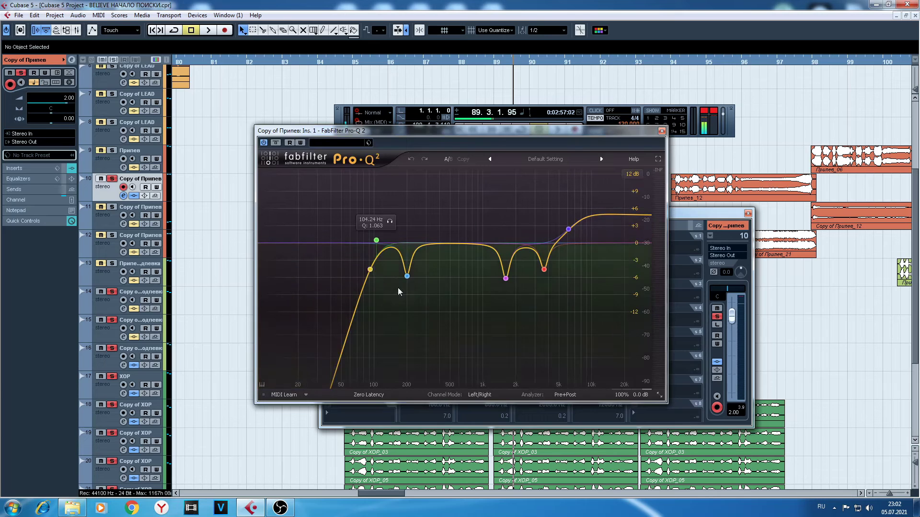
left_click(661, 132)
left_click(346, 260)
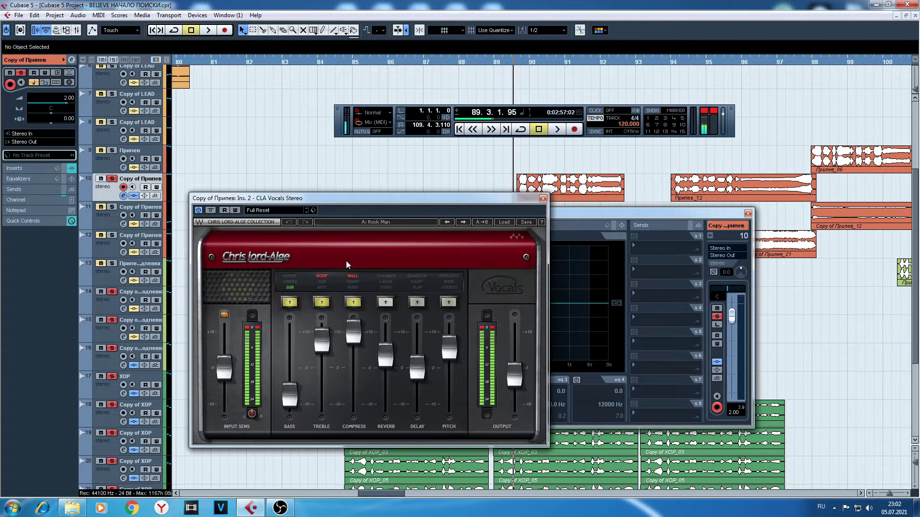
left_click(543, 199)
Examine the compression setting of the second CLA Vocals Stereo, in insert 4 of track 10, and close the channel settings
left_click(347, 310)
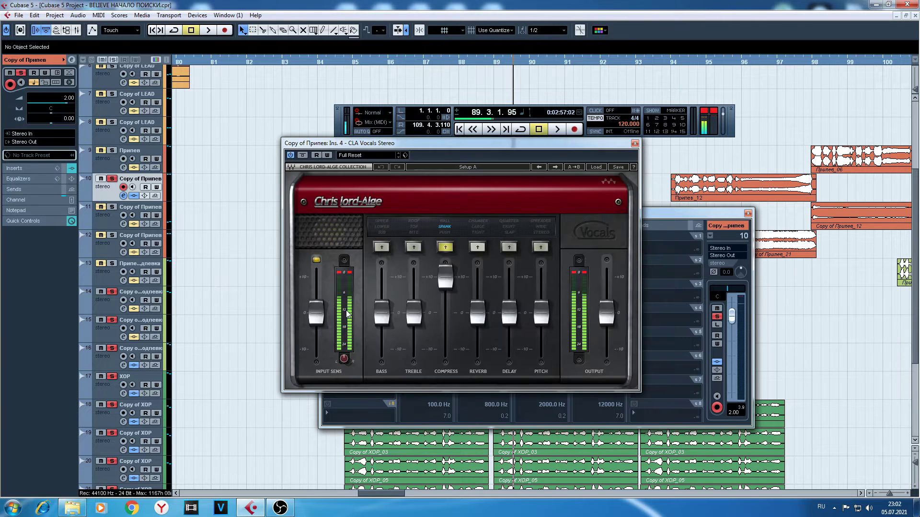
mouse_move(453, 272)
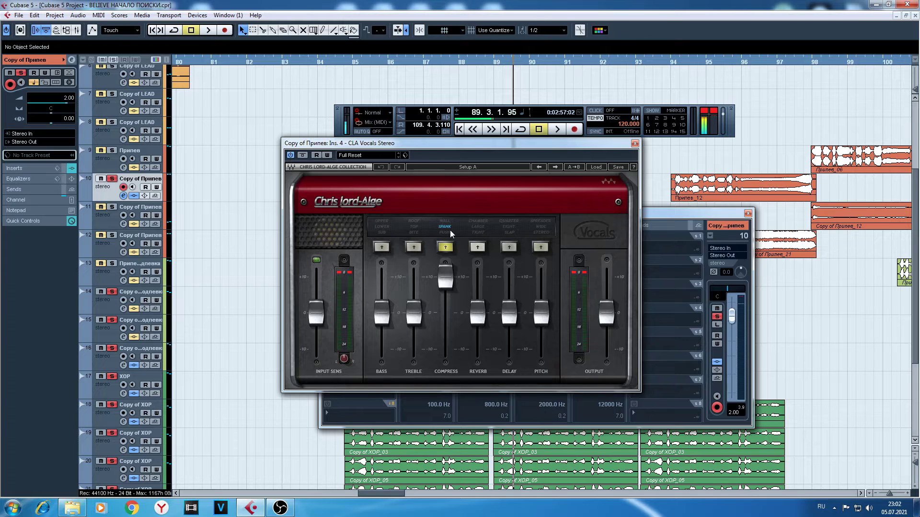
left_click(633, 144)
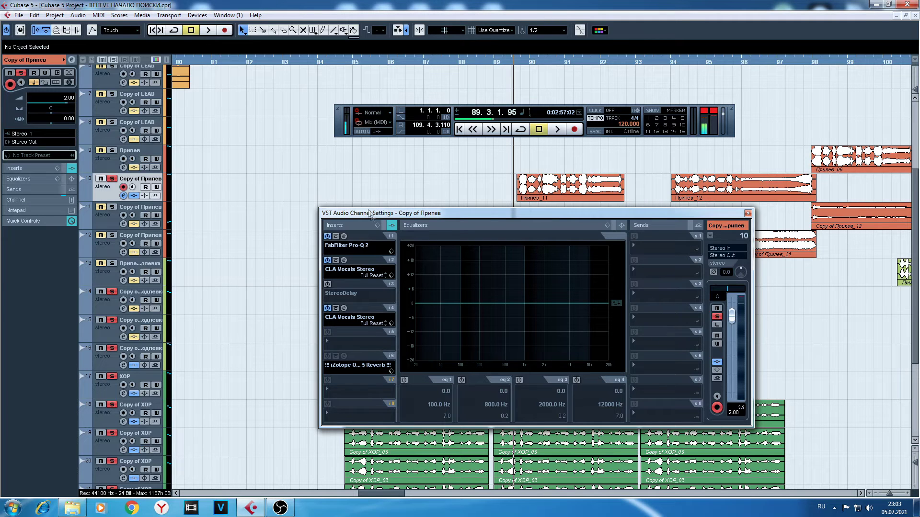
left_click(748, 214)
Play the chorus vocal on track 10 together with the choir from about bar 89, stopping at bar 93
left_click_drag(375, 498, 381, 499)
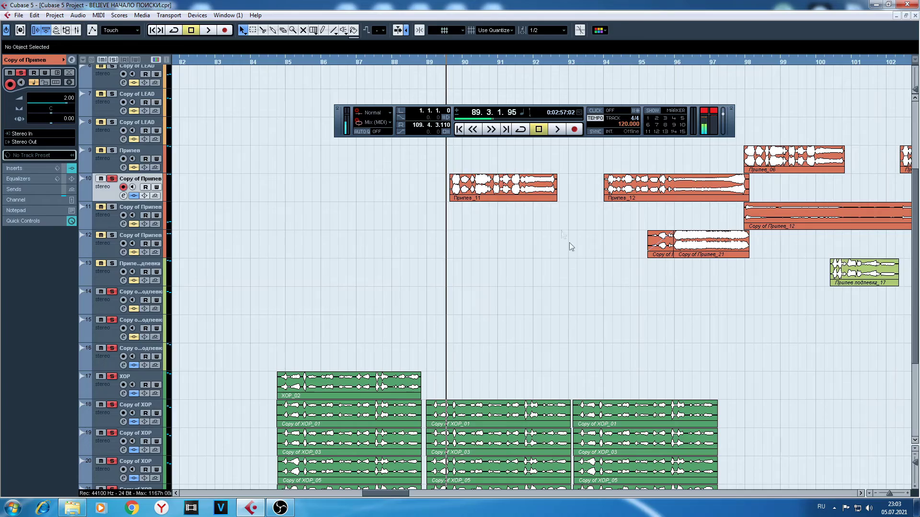
left_click_drag(916, 262, 910, 316)
left_click(426, 63)
left_click(554, 131)
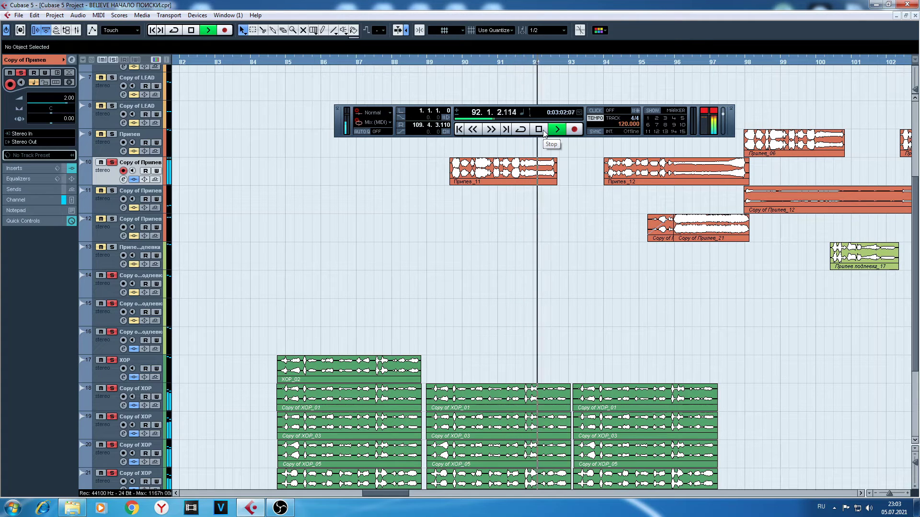
left_click(545, 132)
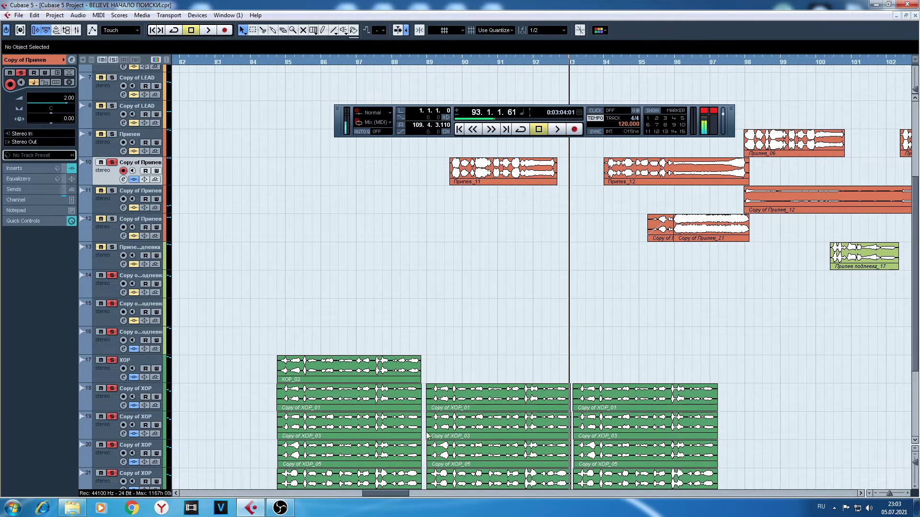
Select the XOP choir tracks 17 to 24 one by one to review the layers, and return to the Copy of XOP on track 18
left_click(261, 61)
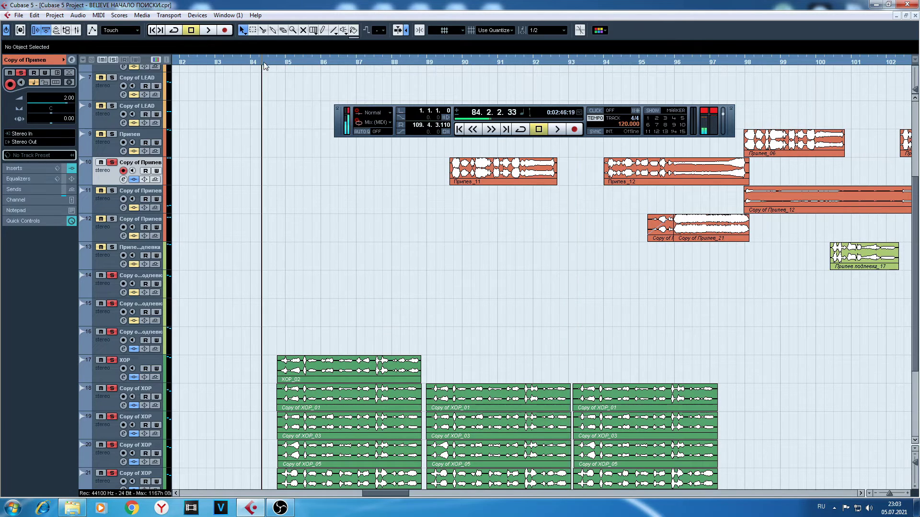
left_click_drag(915, 227, 915, 296)
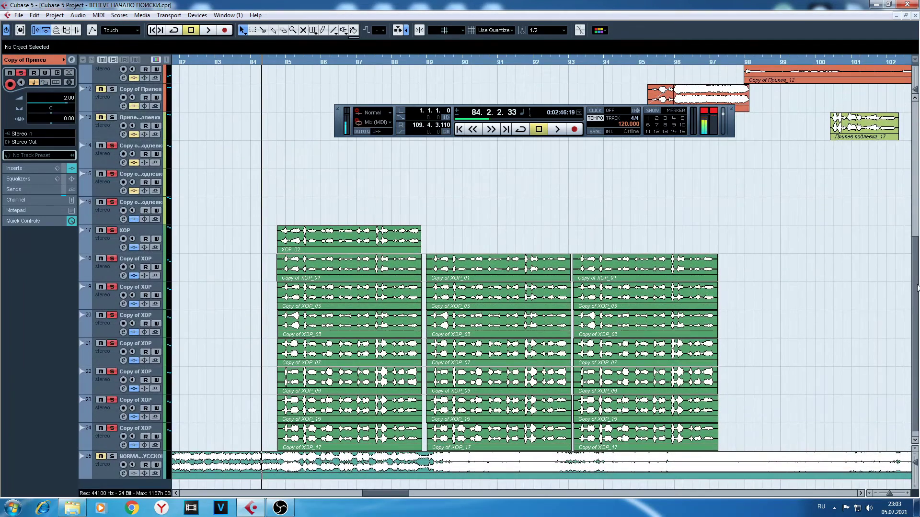
left_click(111, 247)
left_click(106, 274)
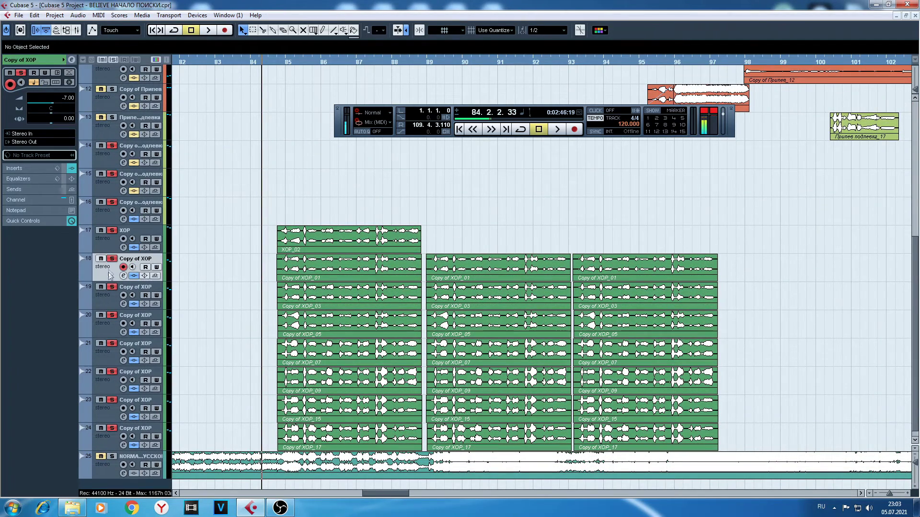
left_click(107, 309)
left_click(107, 328)
left_click(110, 363)
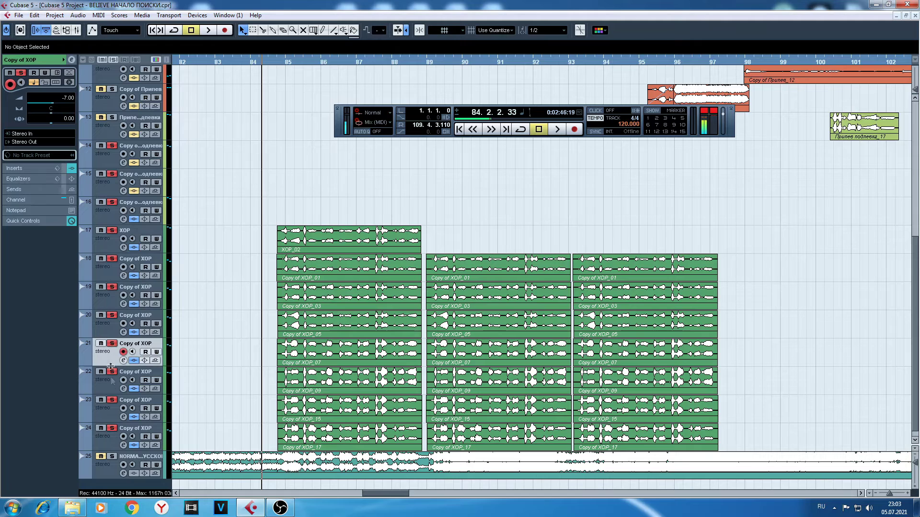
left_click(111, 385)
left_click(107, 414)
left_click(110, 443)
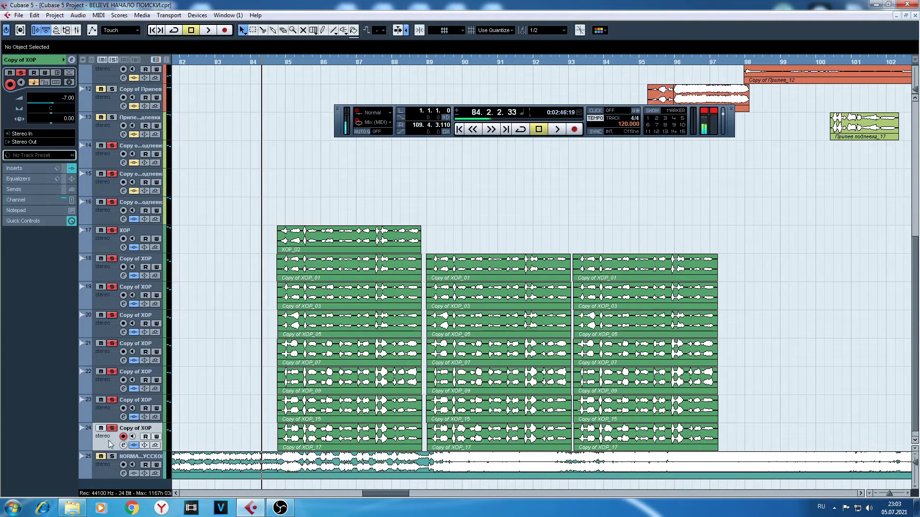
left_click(109, 248)
left_click(104, 273)
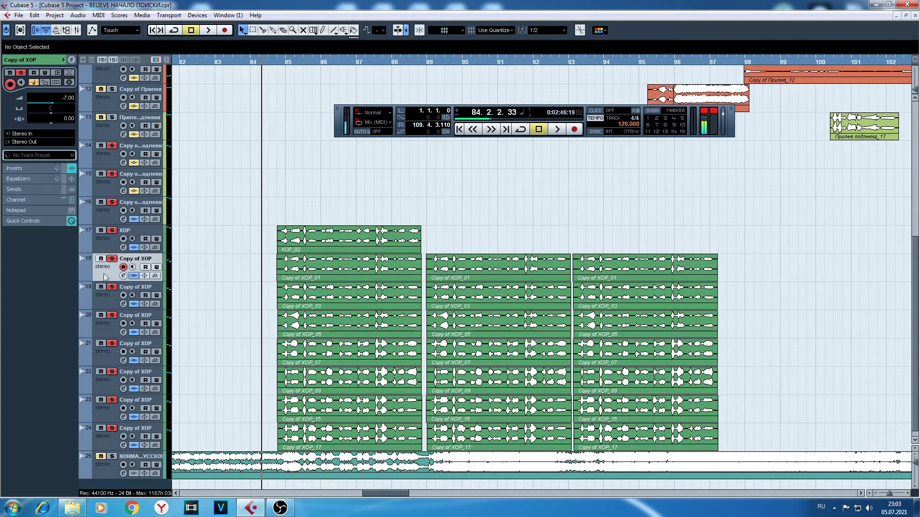
Place the playhead at 84.3.4.67, just before the first choir clips, and examine how the three choir blocks line up across tracks 17 to 24
left_click(275, 61)
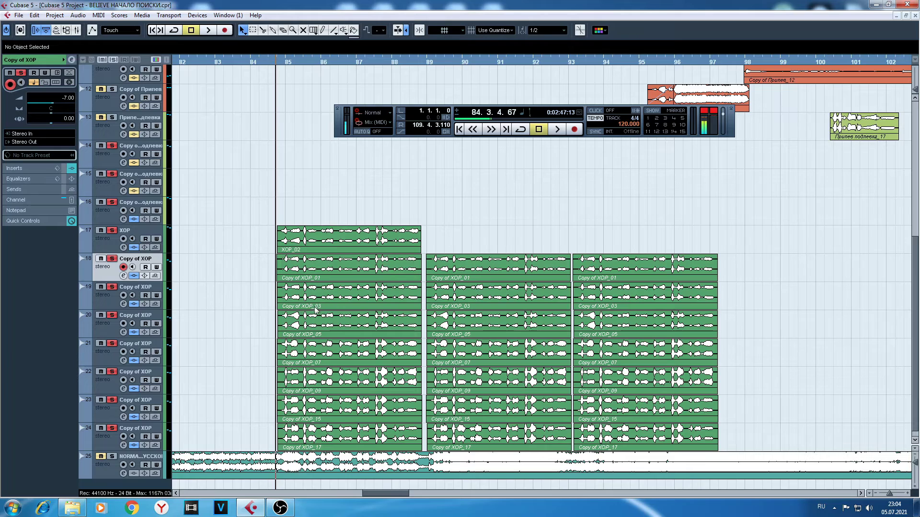
left_click_drag(890, 496, 893, 496)
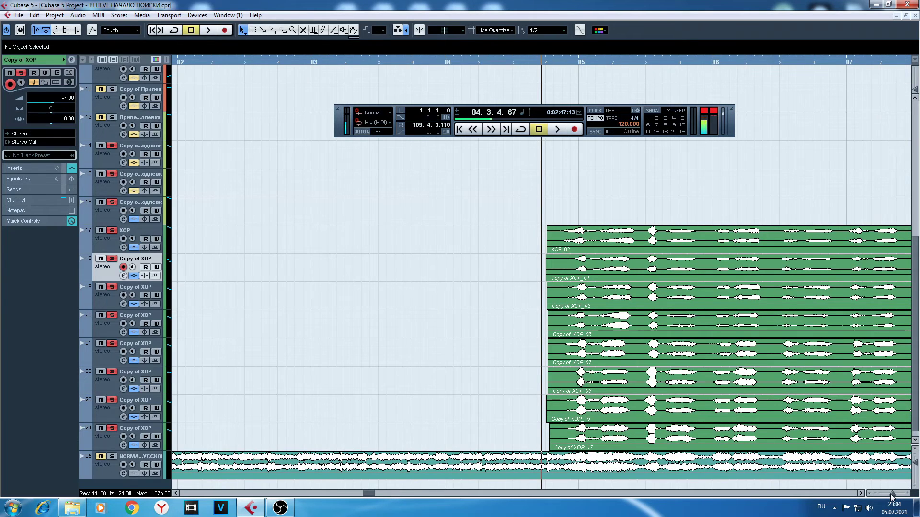
left_click_drag(892, 496, 890, 496)
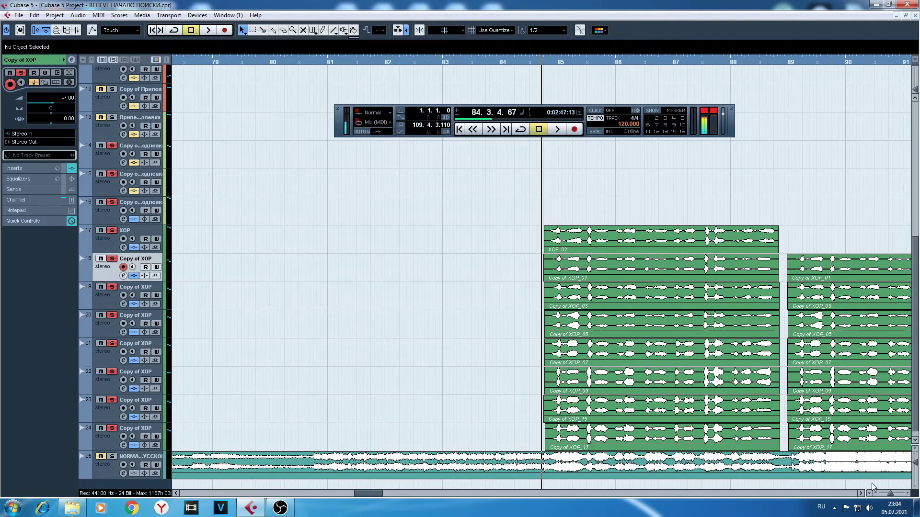
left_click_drag(371, 494, 380, 494)
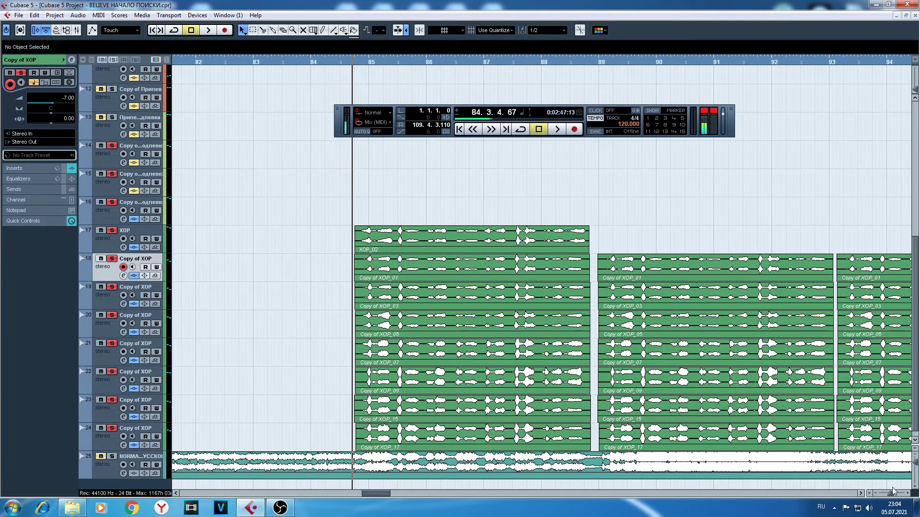
left_click_drag(891, 494, 889, 495)
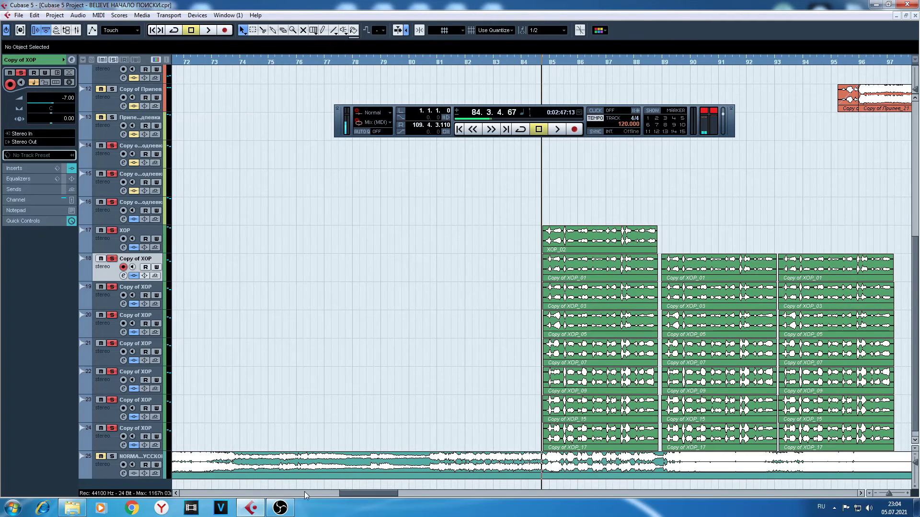
left_click_drag(365, 493, 380, 495)
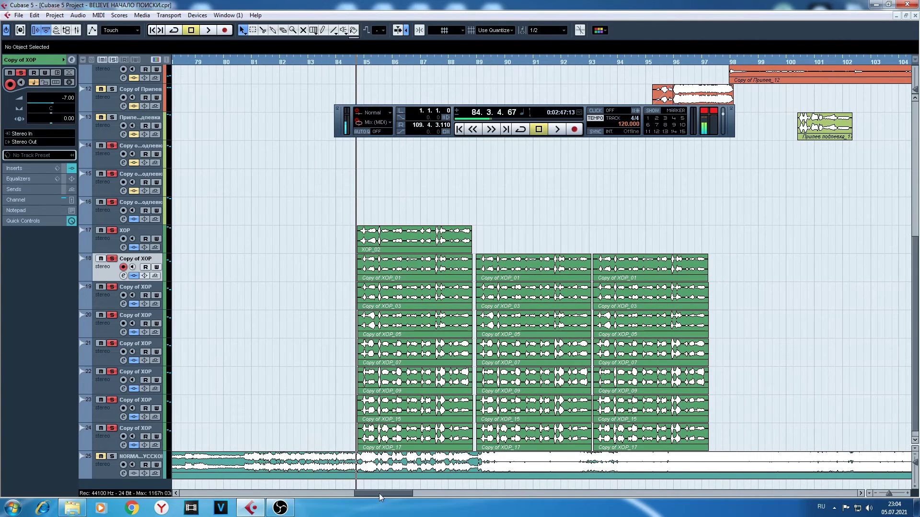
left_click_drag(593, 365, 593, 365)
scroll(906, 300, "up", 3)
scroll(906, 300, "up", 3)
scroll(714, 312, "down", 6)
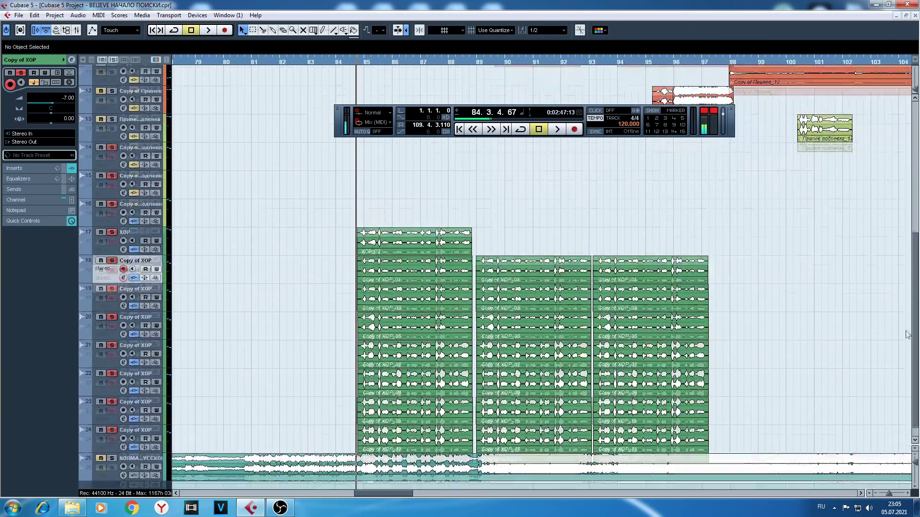